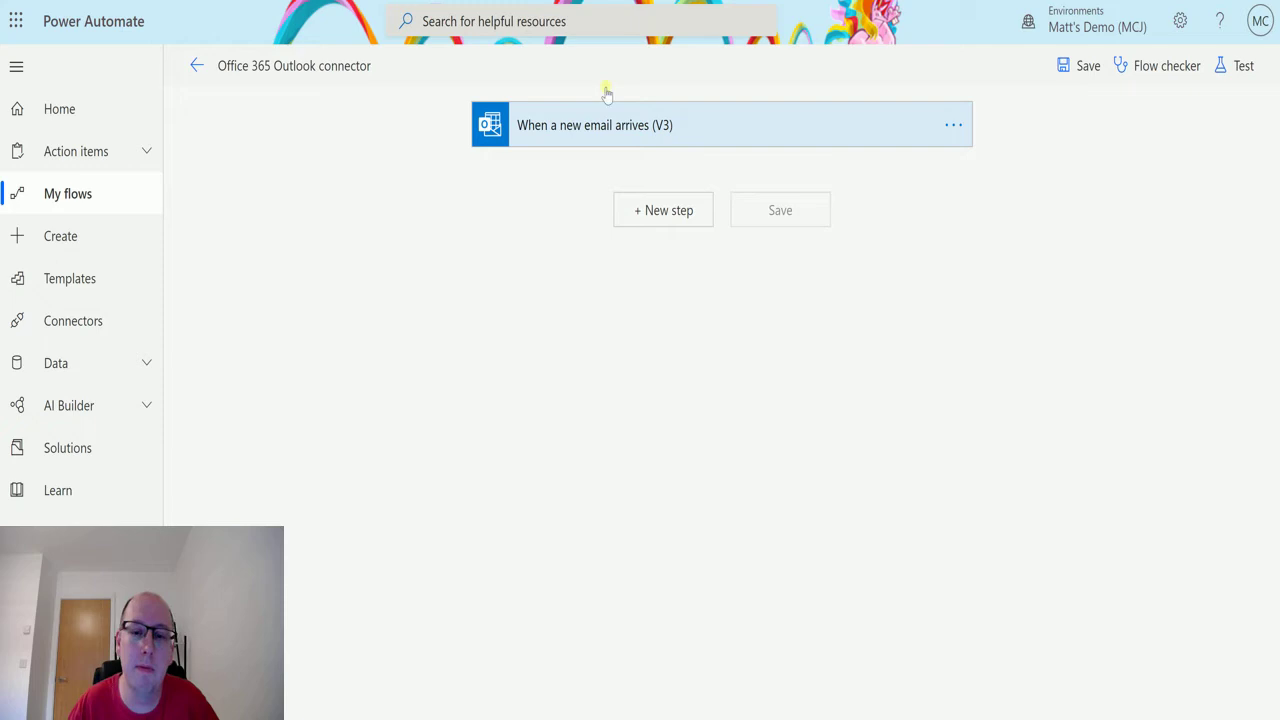
Step: Add an Office 365 Outlook 'Get emails (V3)' action after the new-email trigger
{"action": "left_click", "coordinate": [676, 216]}
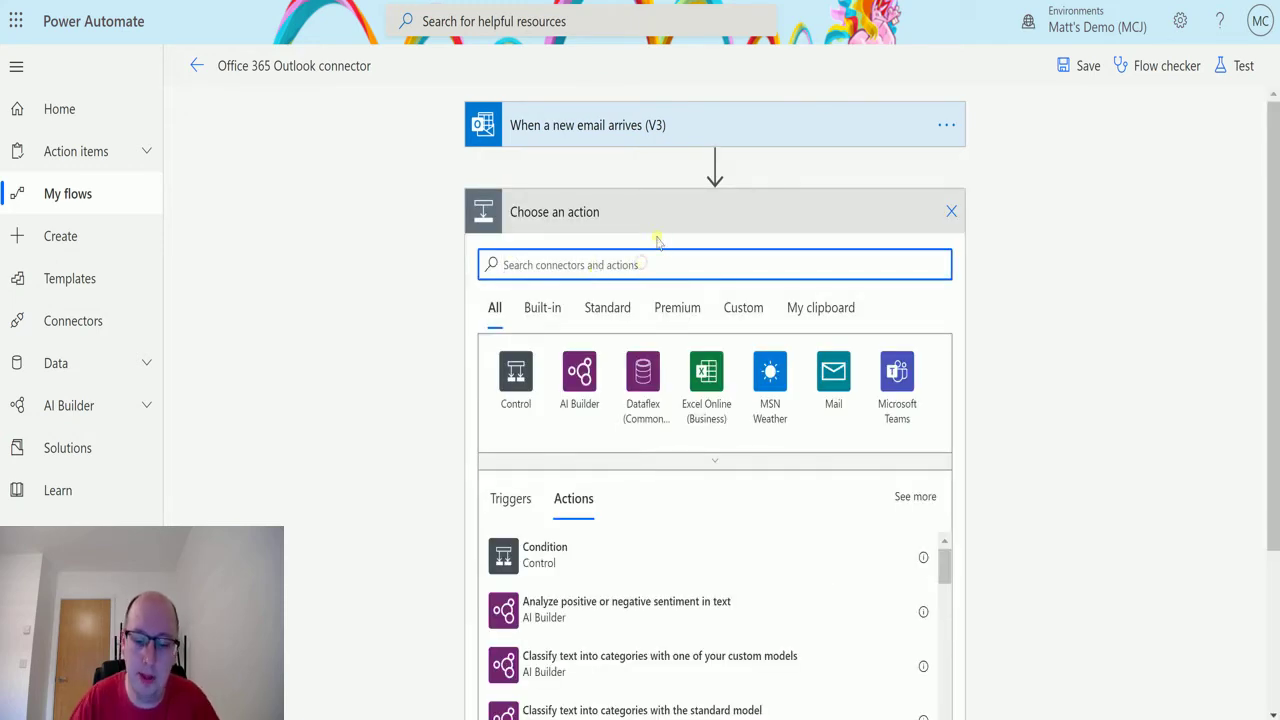
{"action": "type", "text": "office 36"}
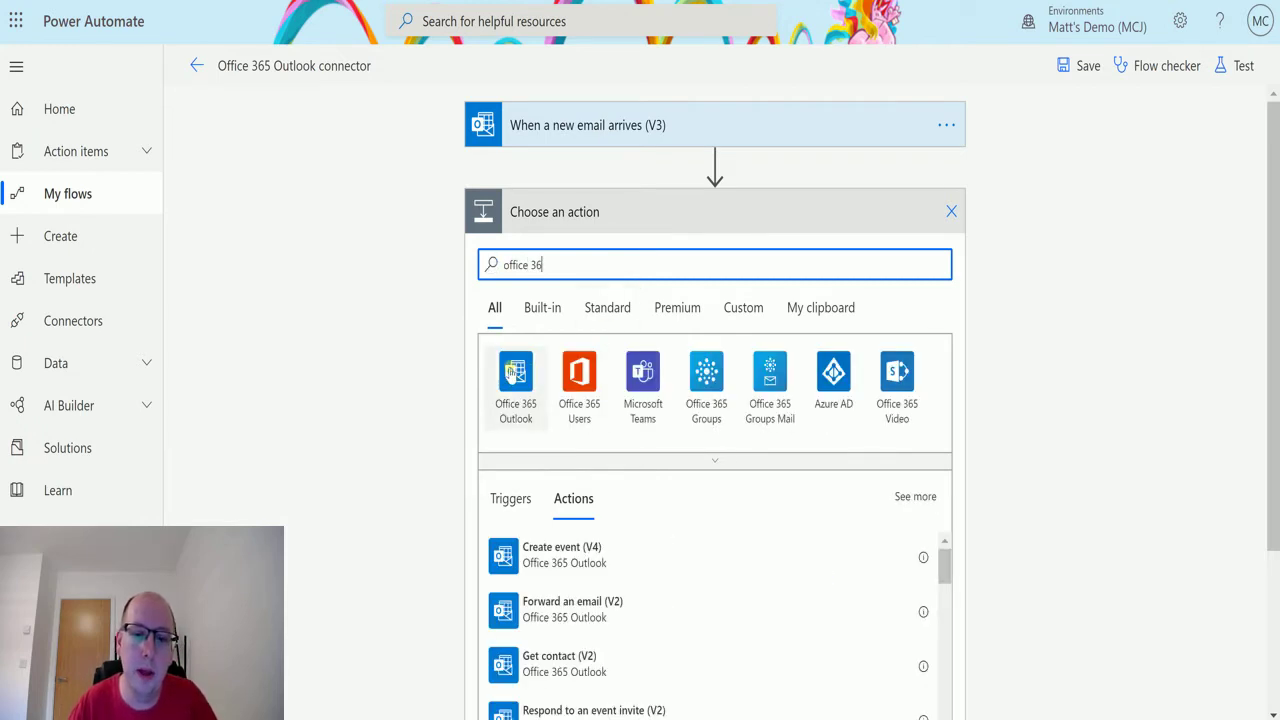
{"action": "left_click", "coordinate": [515, 372]}
{"action": "scroll", "coordinate": [881, 366], "scroll_direction": "down", "scroll_amount": 10}
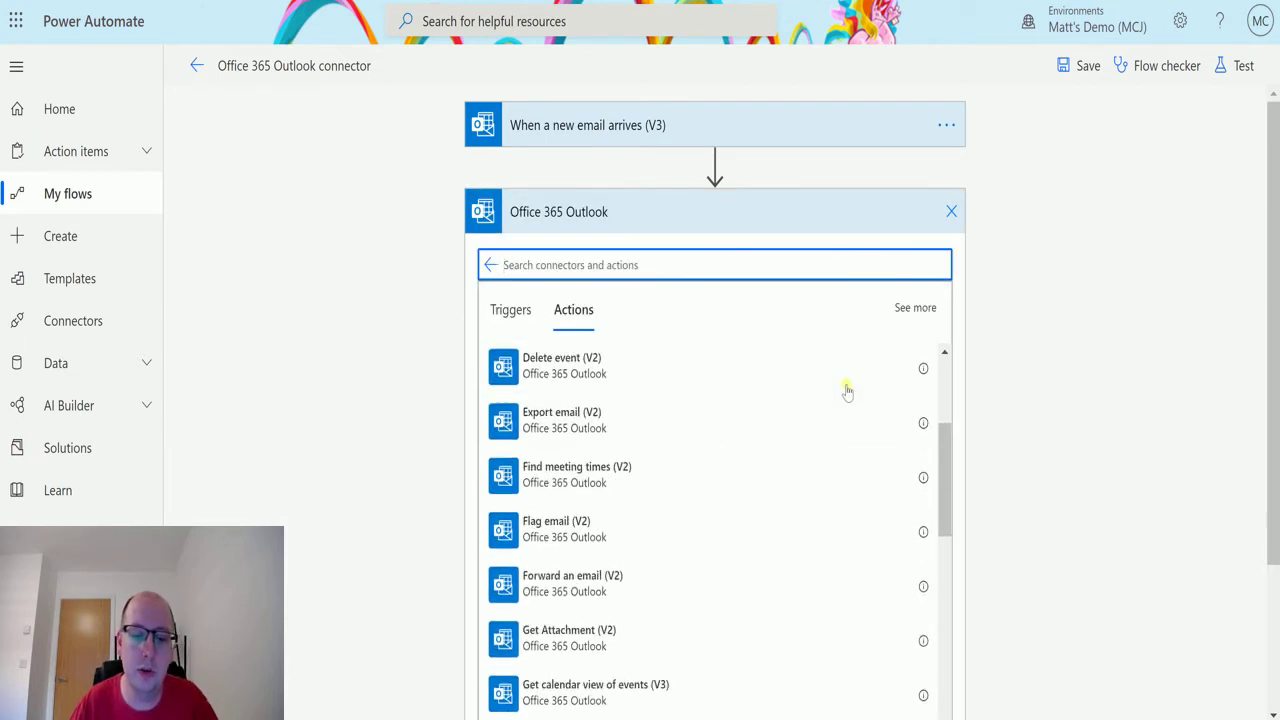
{"action": "scroll", "coordinate": [685, 285], "scroll_direction": "down", "scroll_amount": 3}
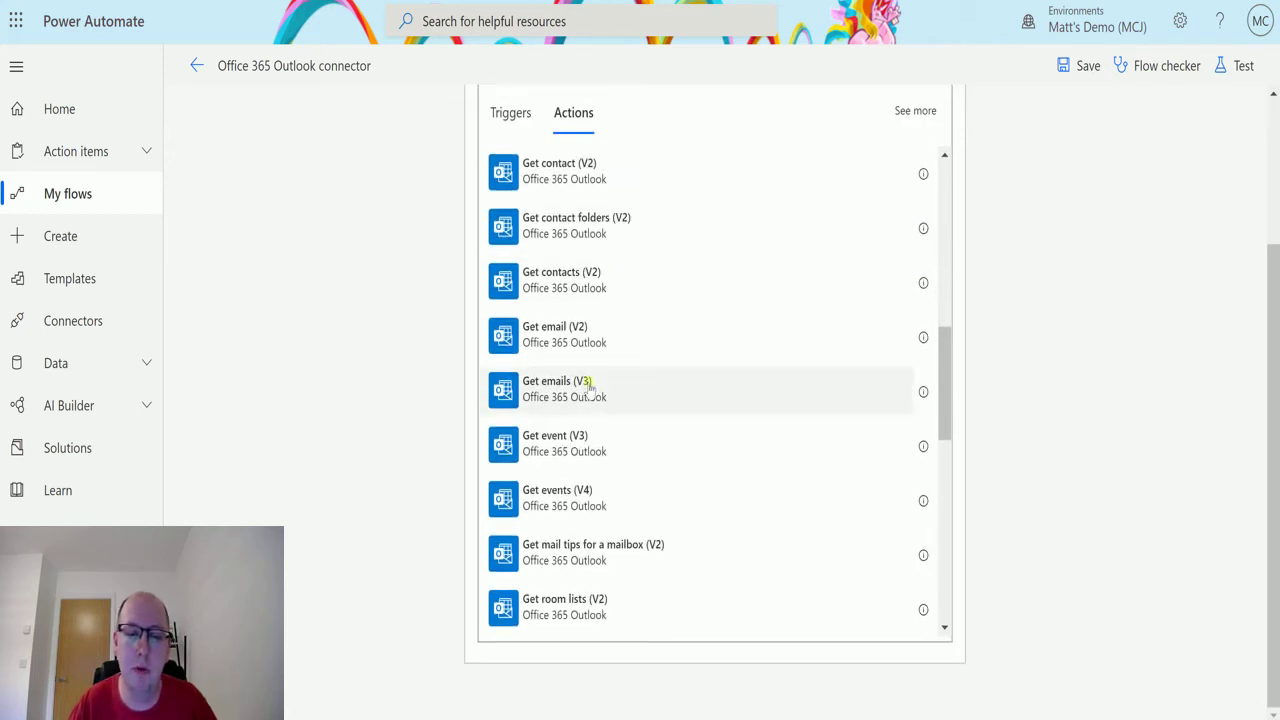
{"action": "left_click", "coordinate": [590, 390]}
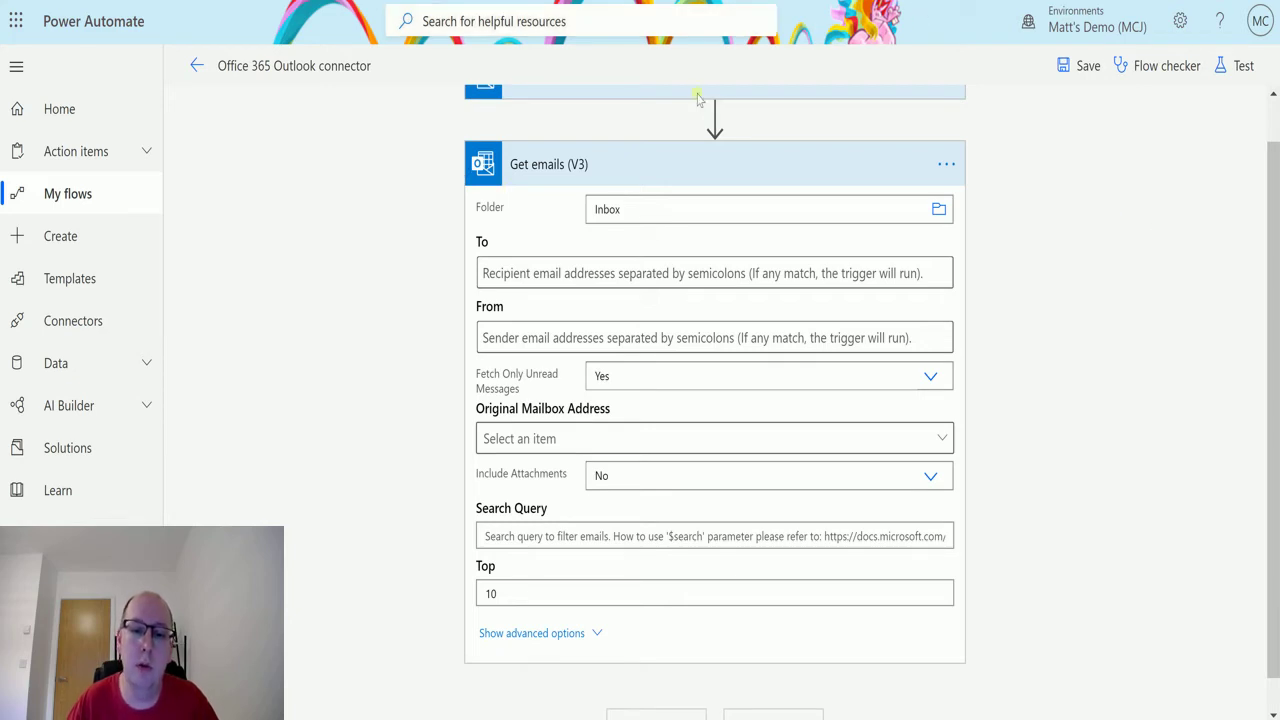
{"action": "left_click", "coordinate": [940, 210]}
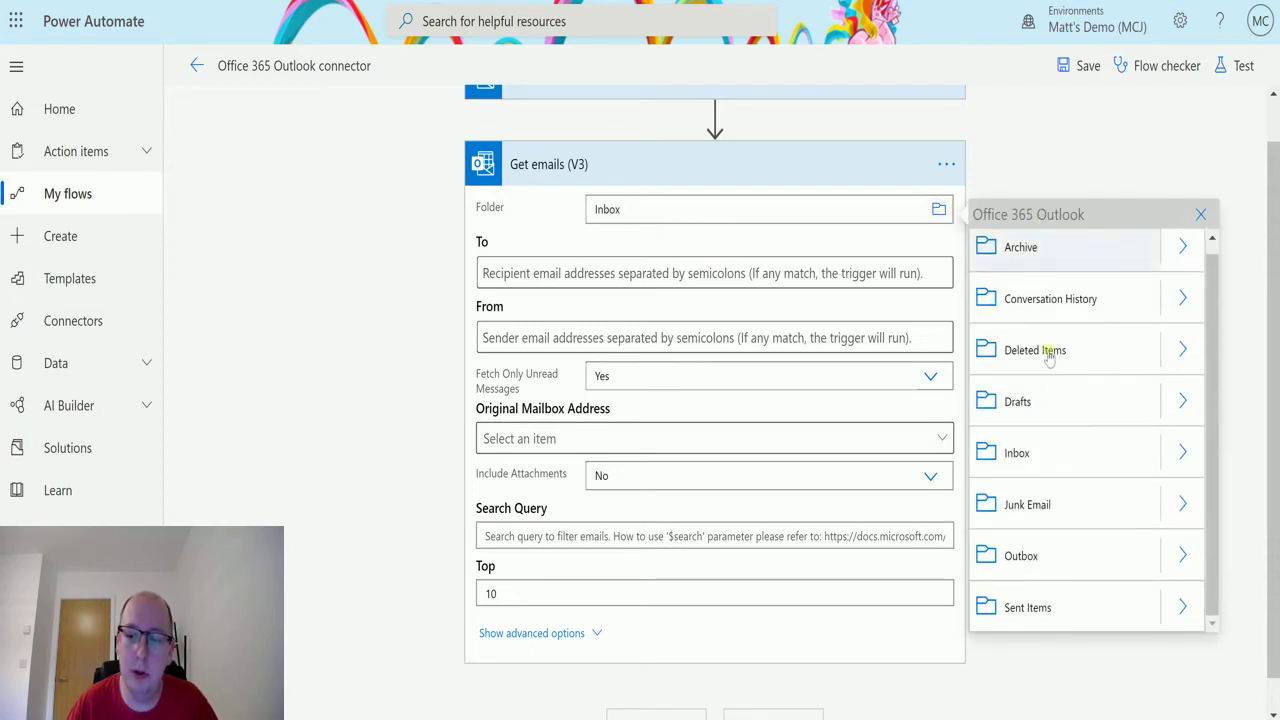
{"action": "scroll", "coordinate": [1060, 400], "scroll_direction": "down", "scroll_amount": 1}
{"action": "scroll", "coordinate": [1055, 405], "scroll_direction": "up", "scroll_amount": 1}
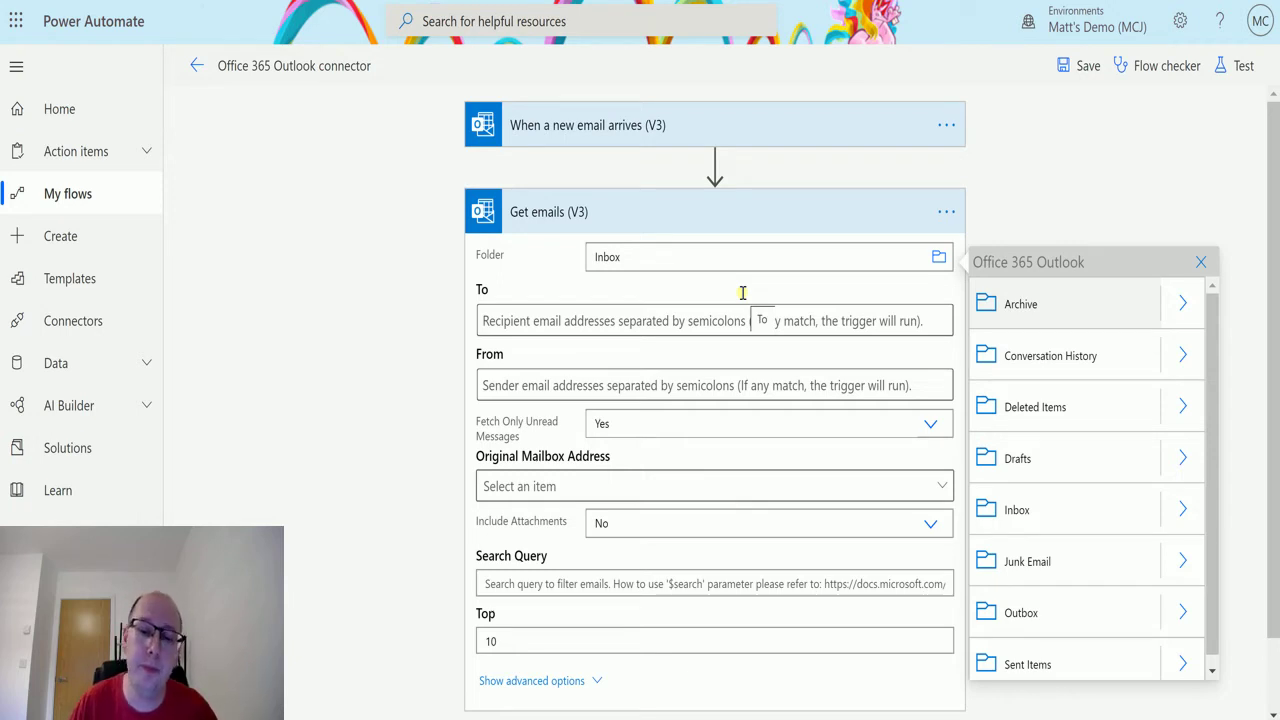
{"action": "left_click", "coordinate": [674, 320]}
{"action": "left_click", "coordinate": [1045, 225]}
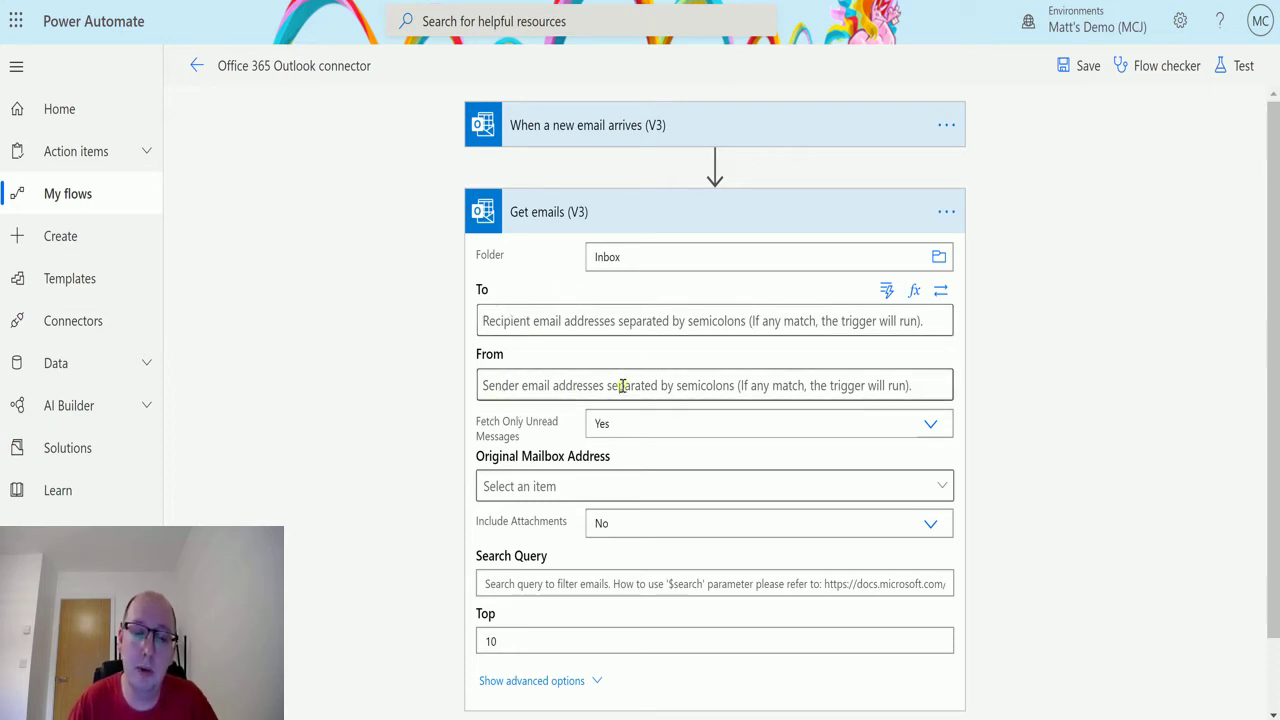
{"action": "left_click", "coordinate": [587, 318]}
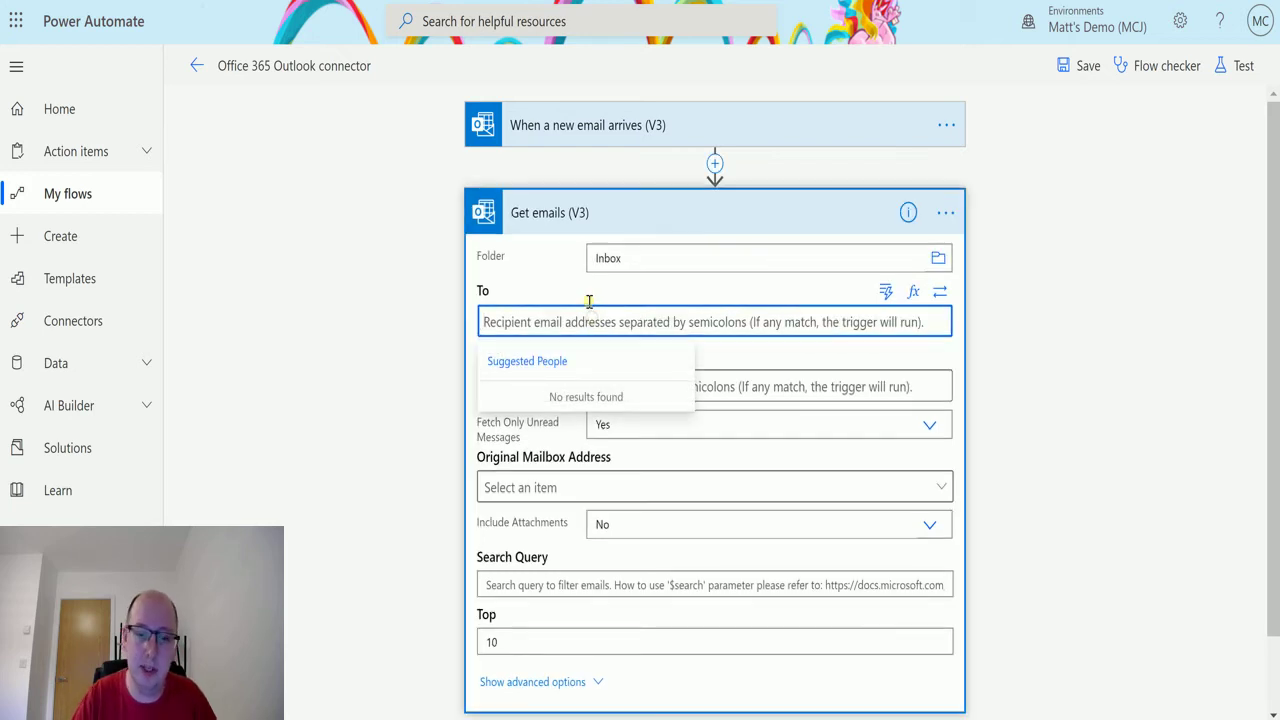
{"action": "type", "text": "matt"}
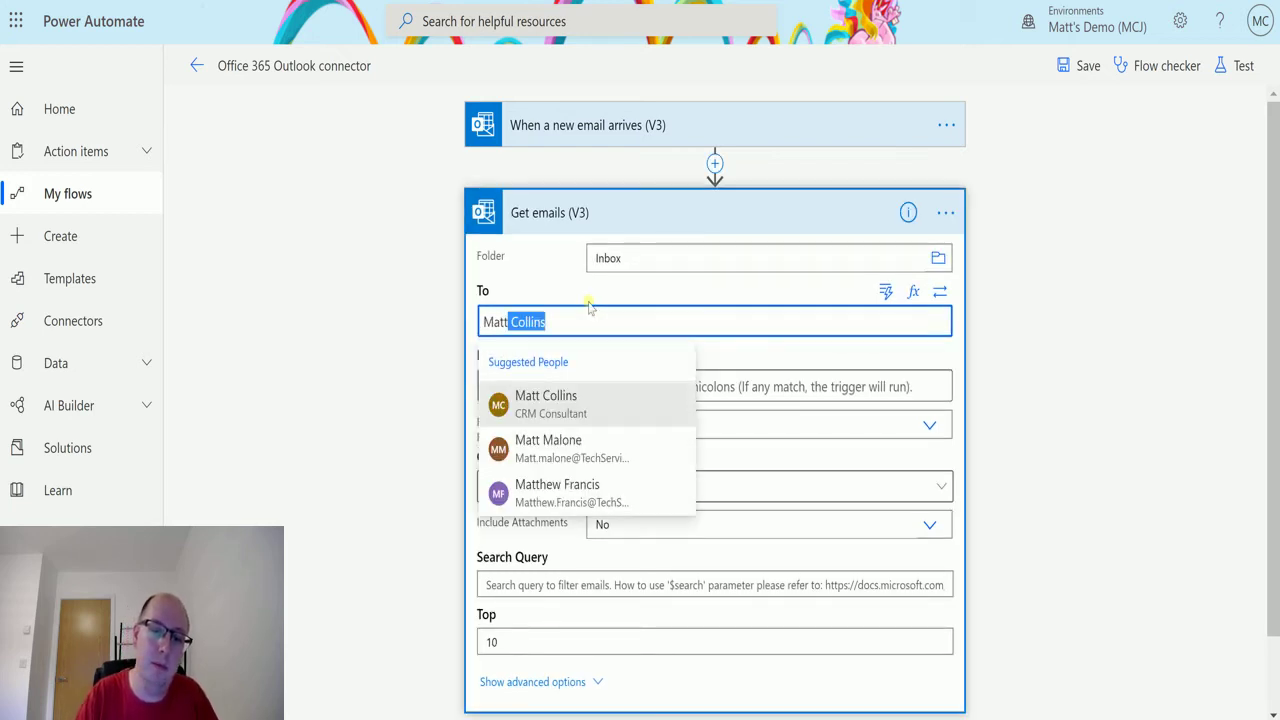
{"action": "left_click", "coordinate": [620, 398]}
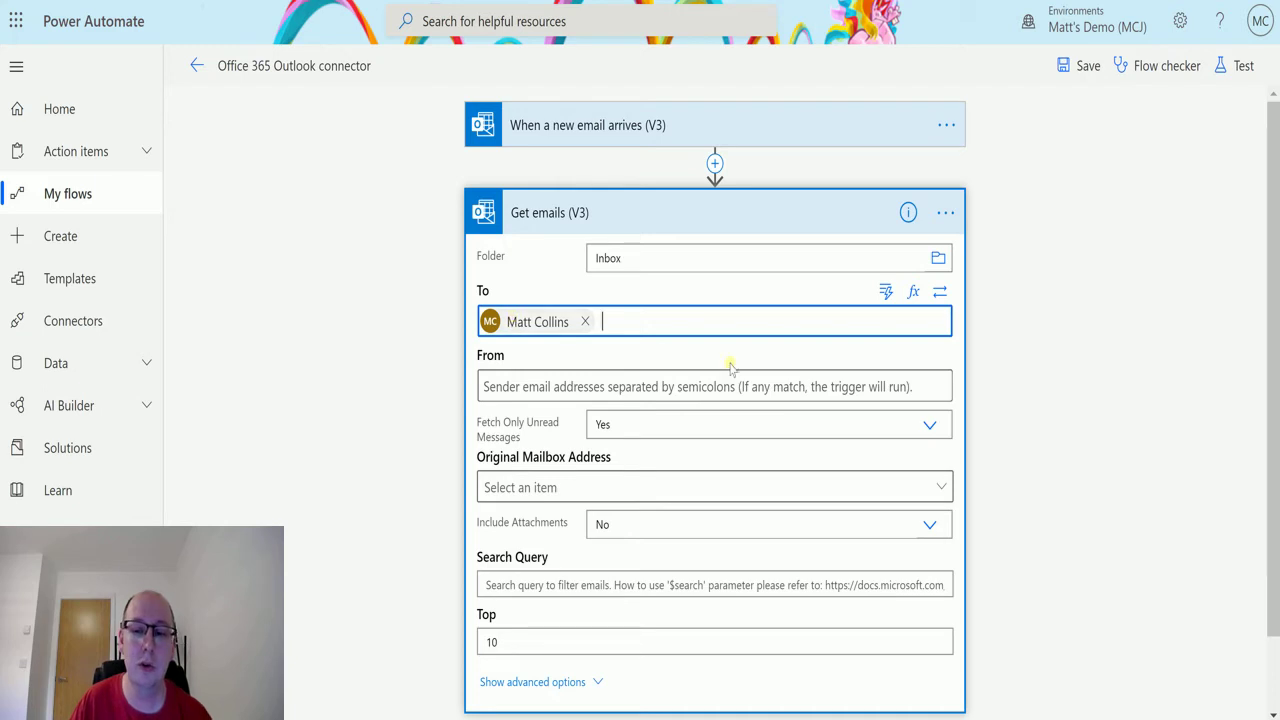
{"action": "left_click", "coordinate": [939, 300]}
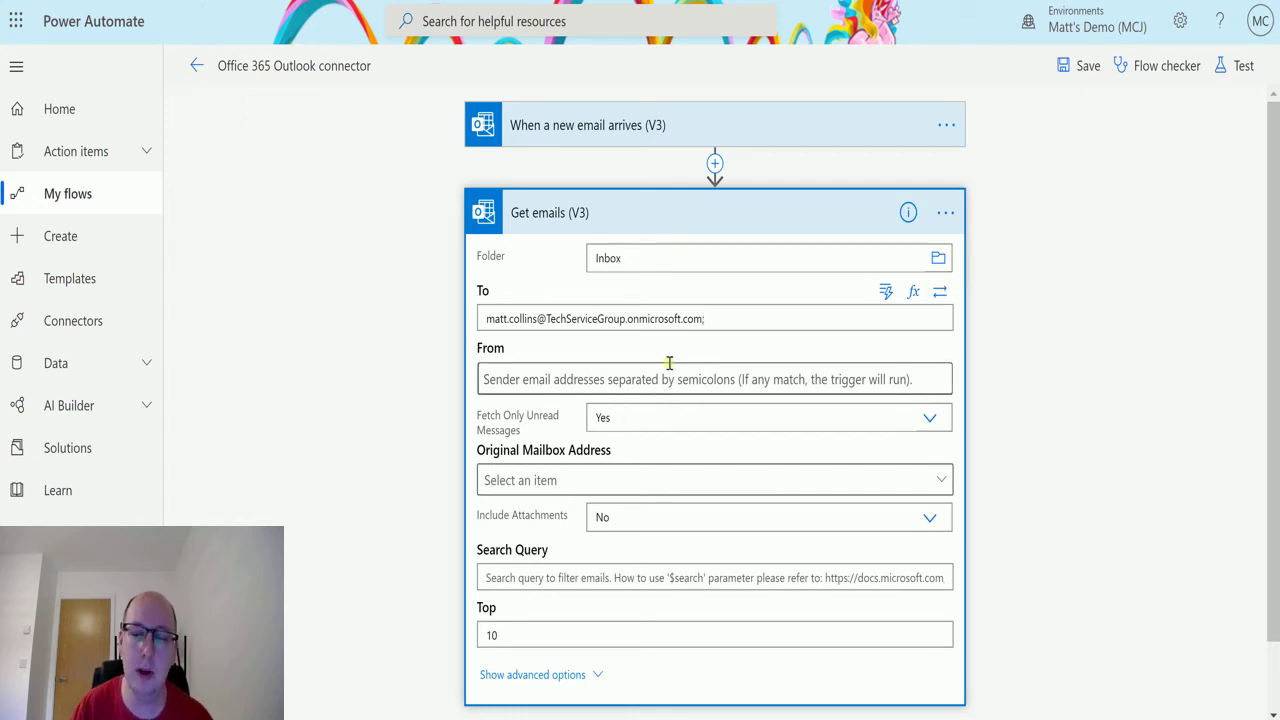
{"action": "type", "text": ";"}
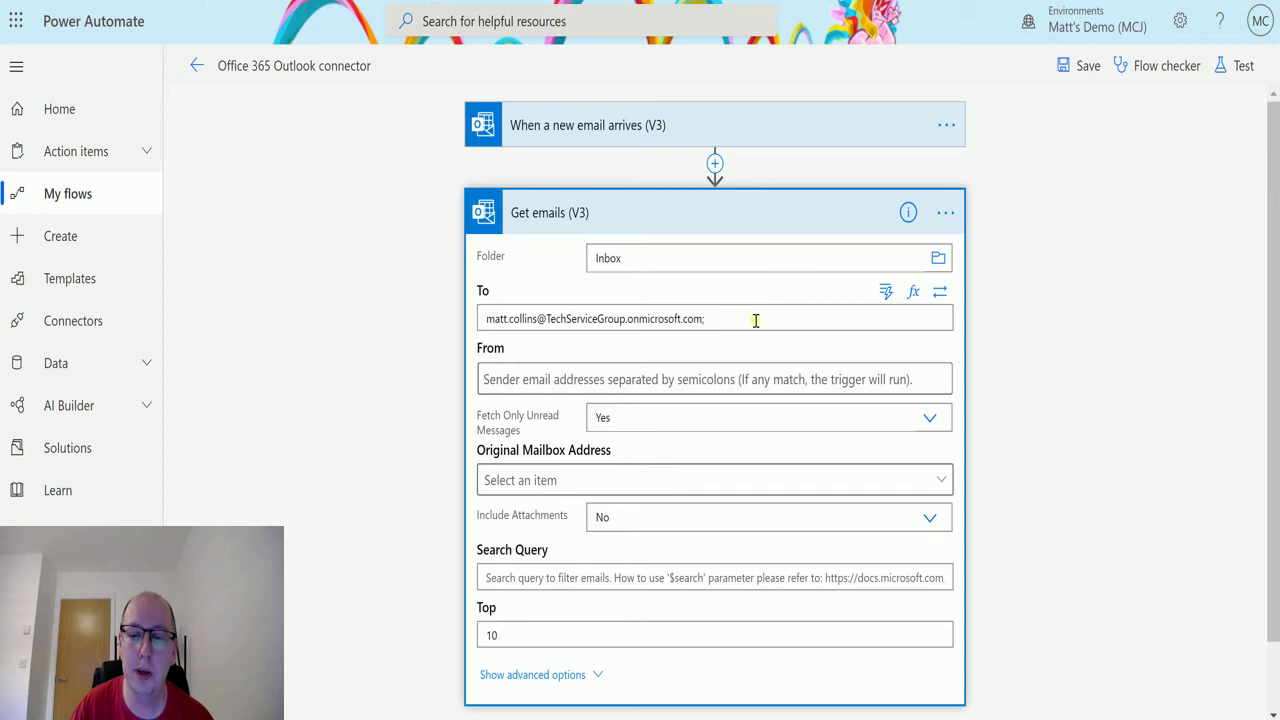
{"action": "key", "text": "BackSpace"}
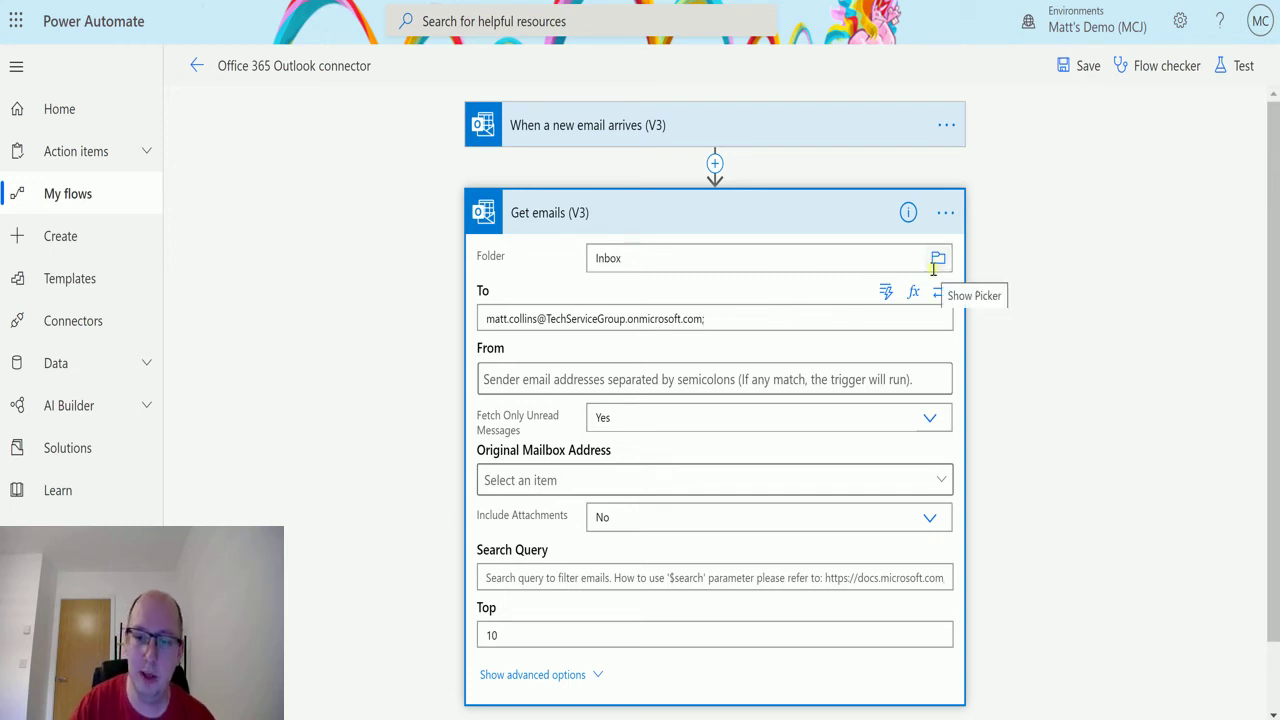
{"action": "left_click", "coordinate": [930, 310]}
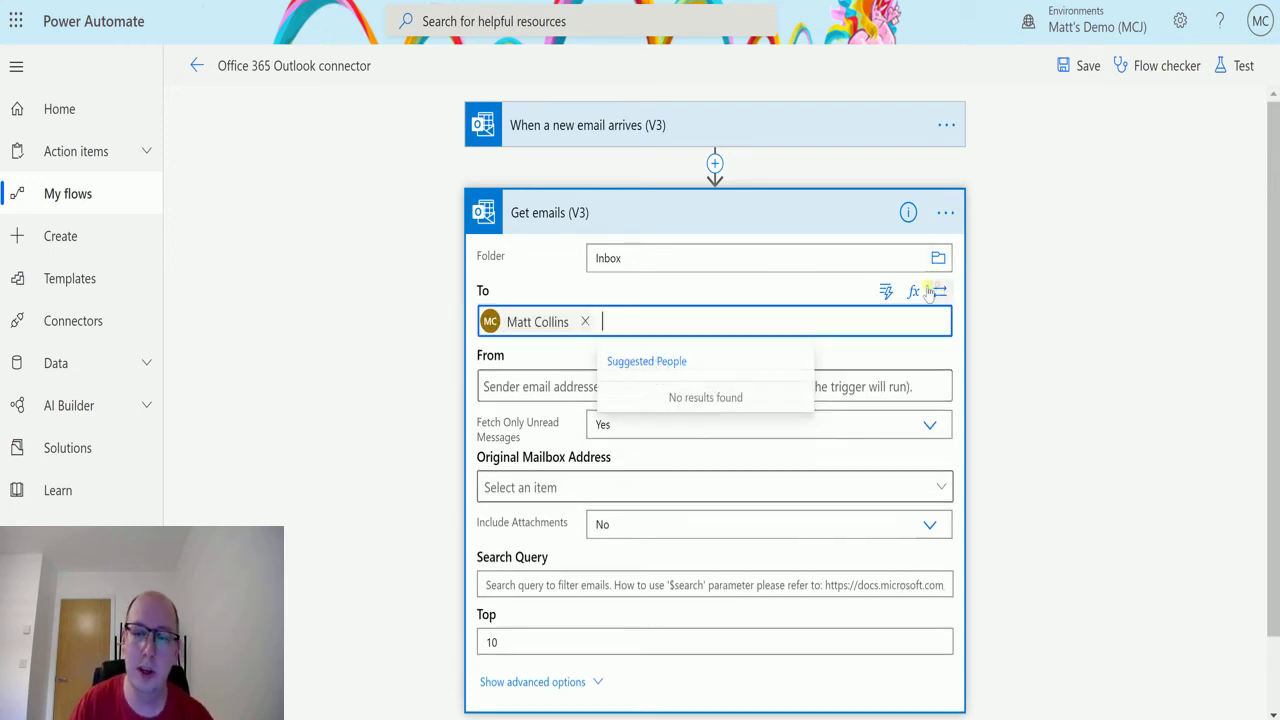
{"action": "left_click", "coordinate": [525, 390]}
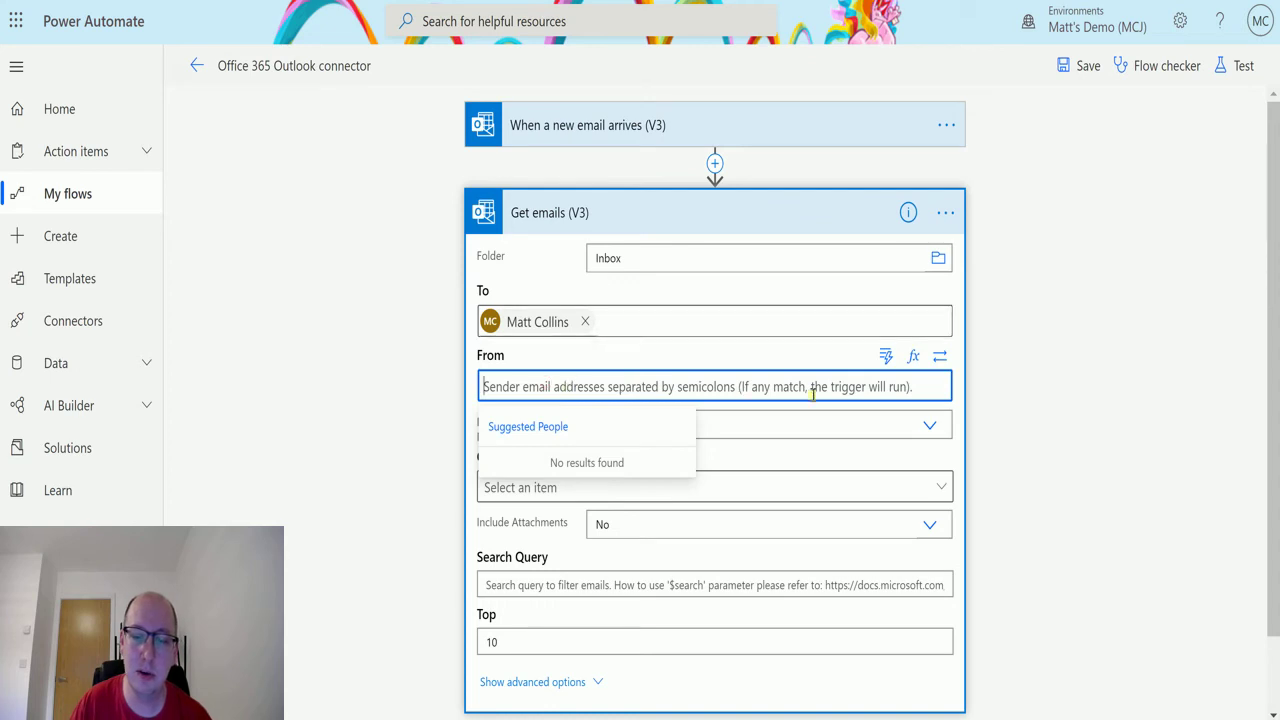
{"action": "left_click", "coordinate": [770, 322]}
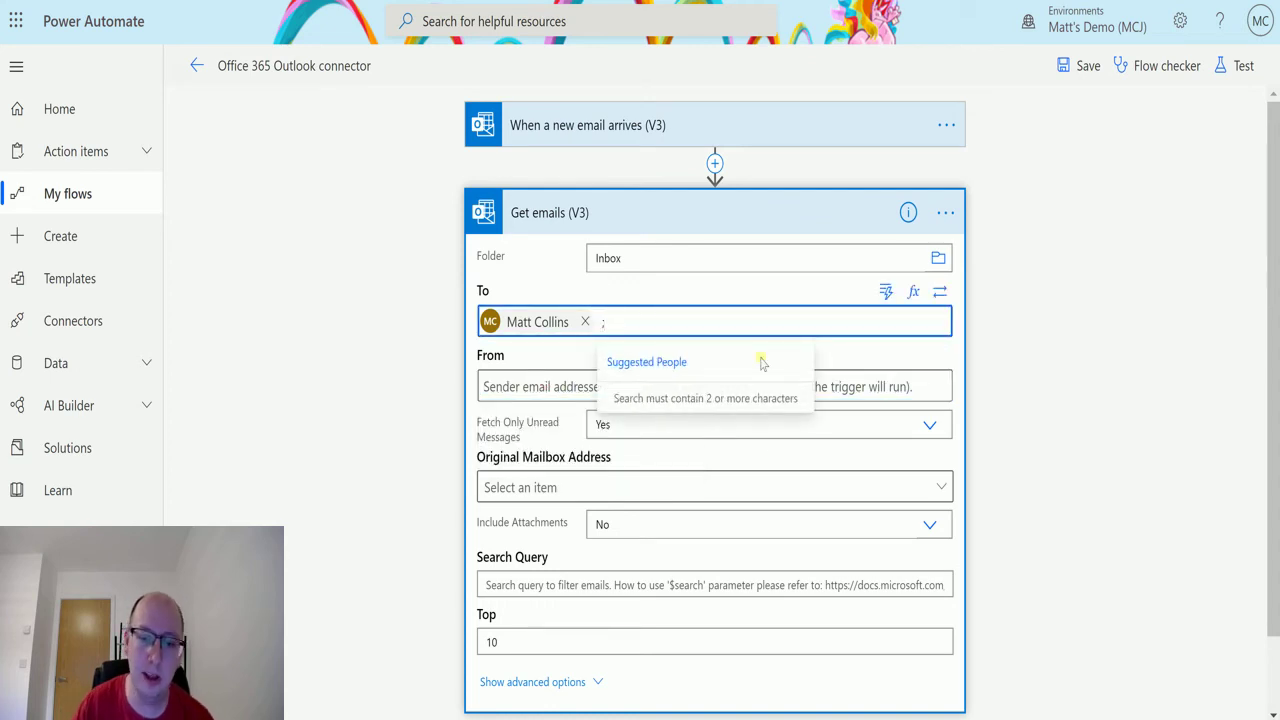
{"action": "key", "text": "BackSpace"}
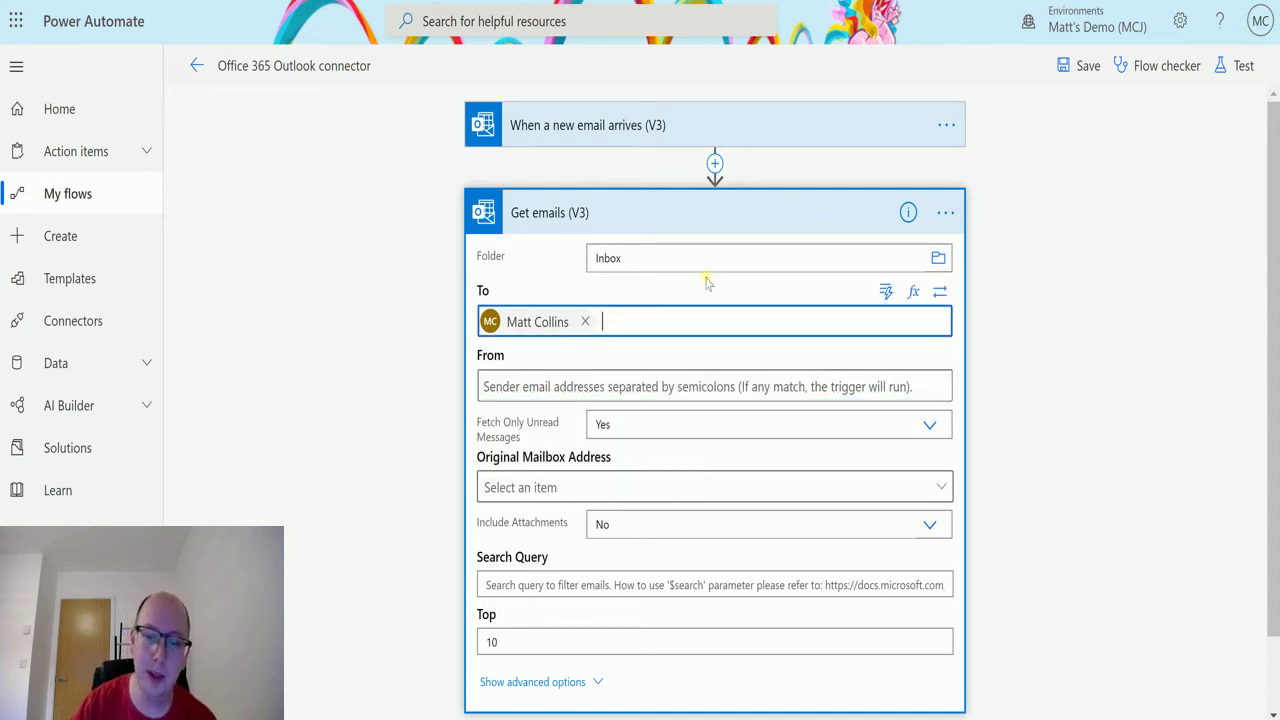
{"action": "key", "text": "BackSpace"}
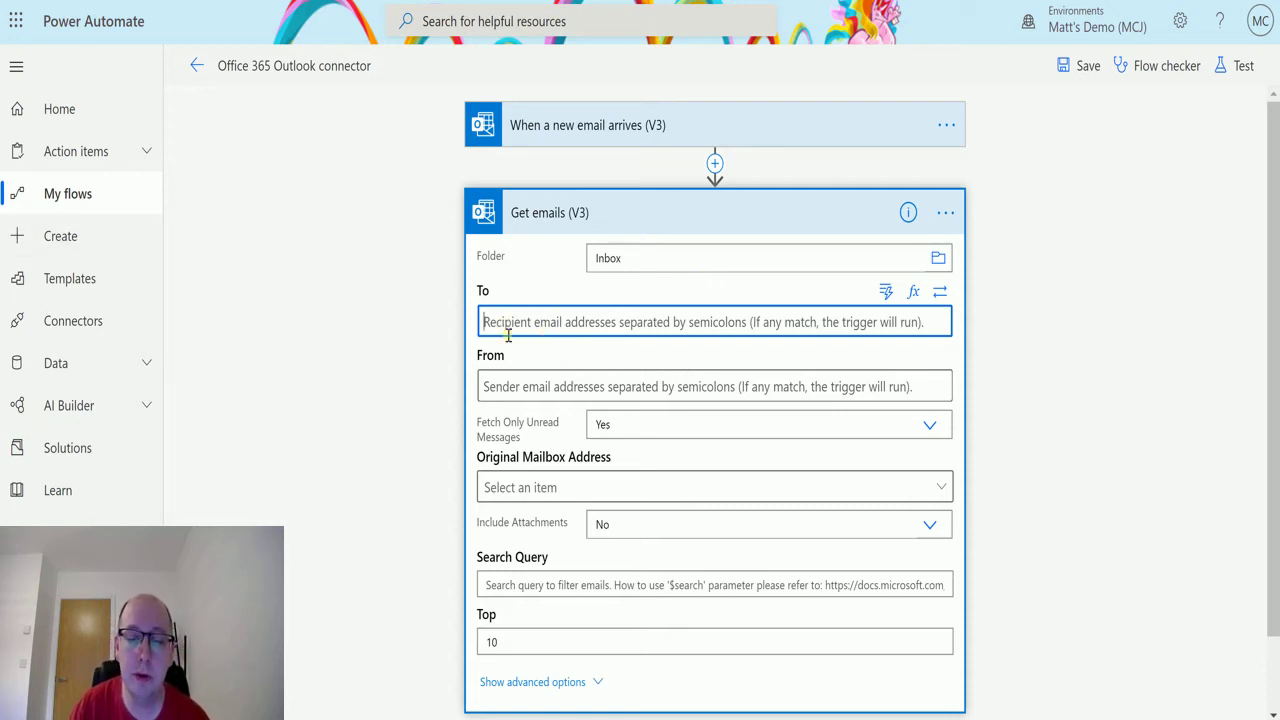
{"action": "scroll", "coordinate": [617, 345], "scroll_direction": "down", "scroll_amount": 1}
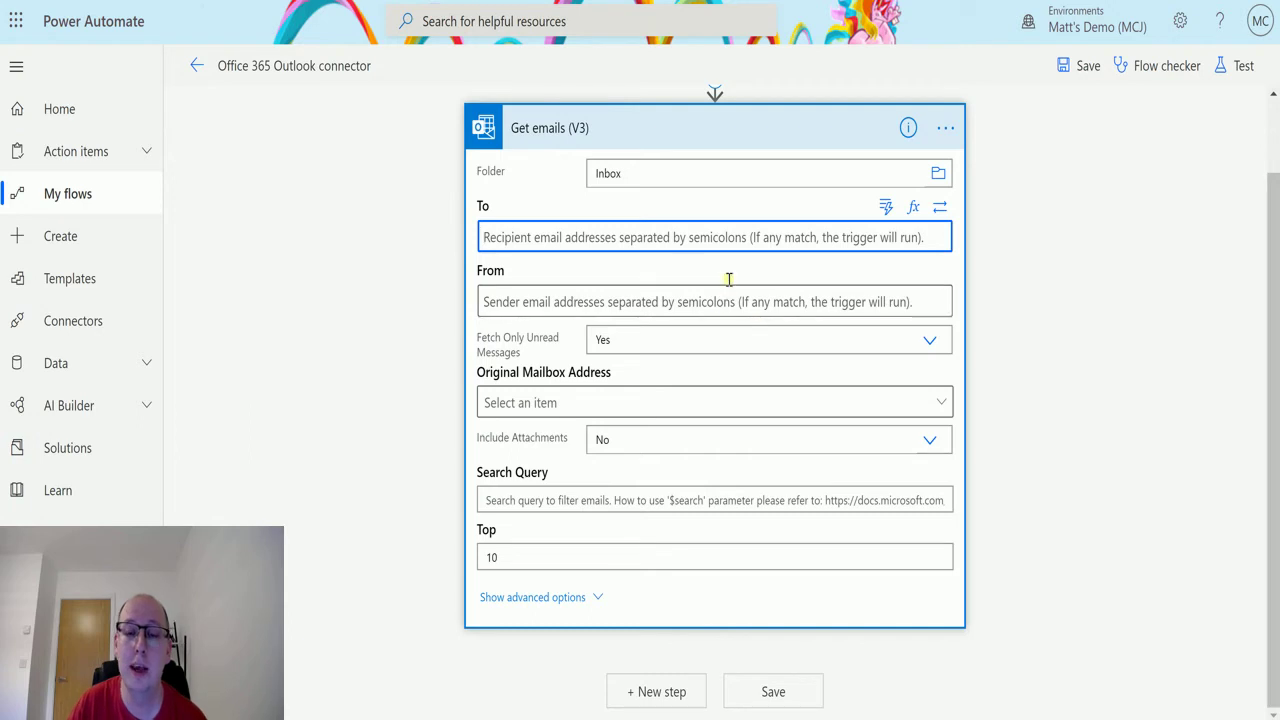
{"action": "left_click", "coordinate": [931, 342]}
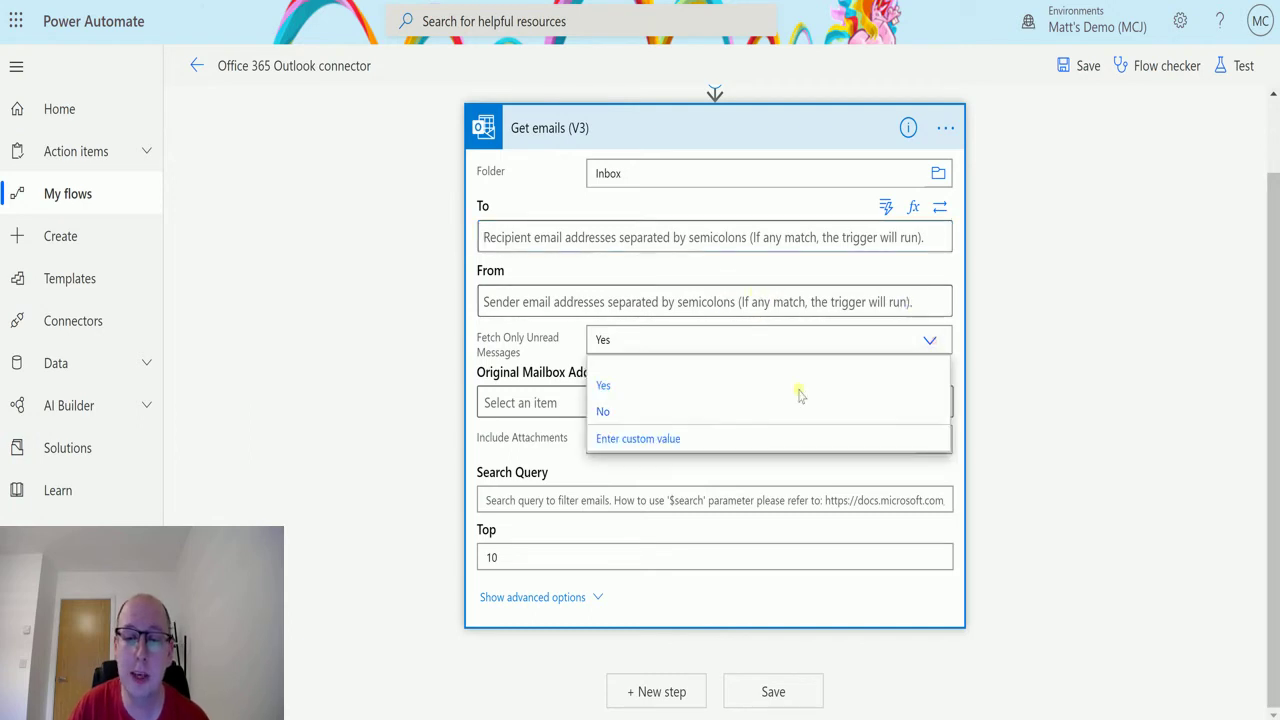
{"action": "left_click", "coordinate": [1021, 326]}
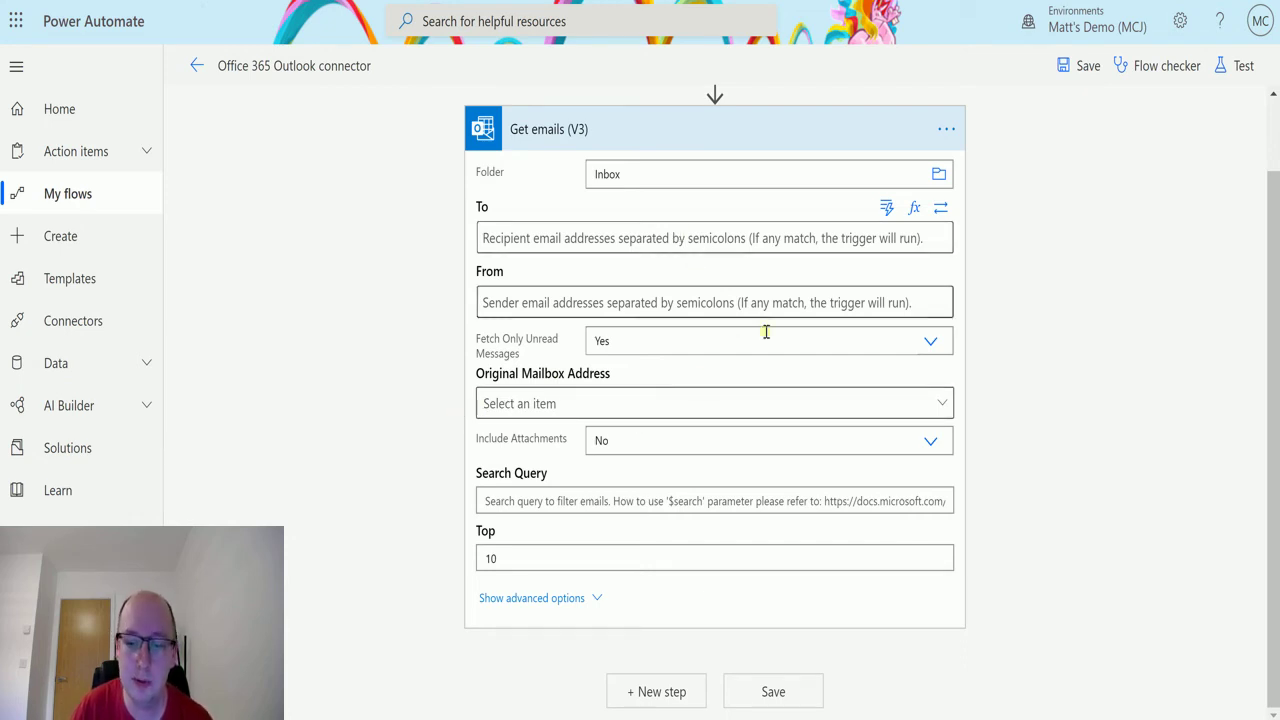
{"action": "left_click", "coordinate": [930, 441]}
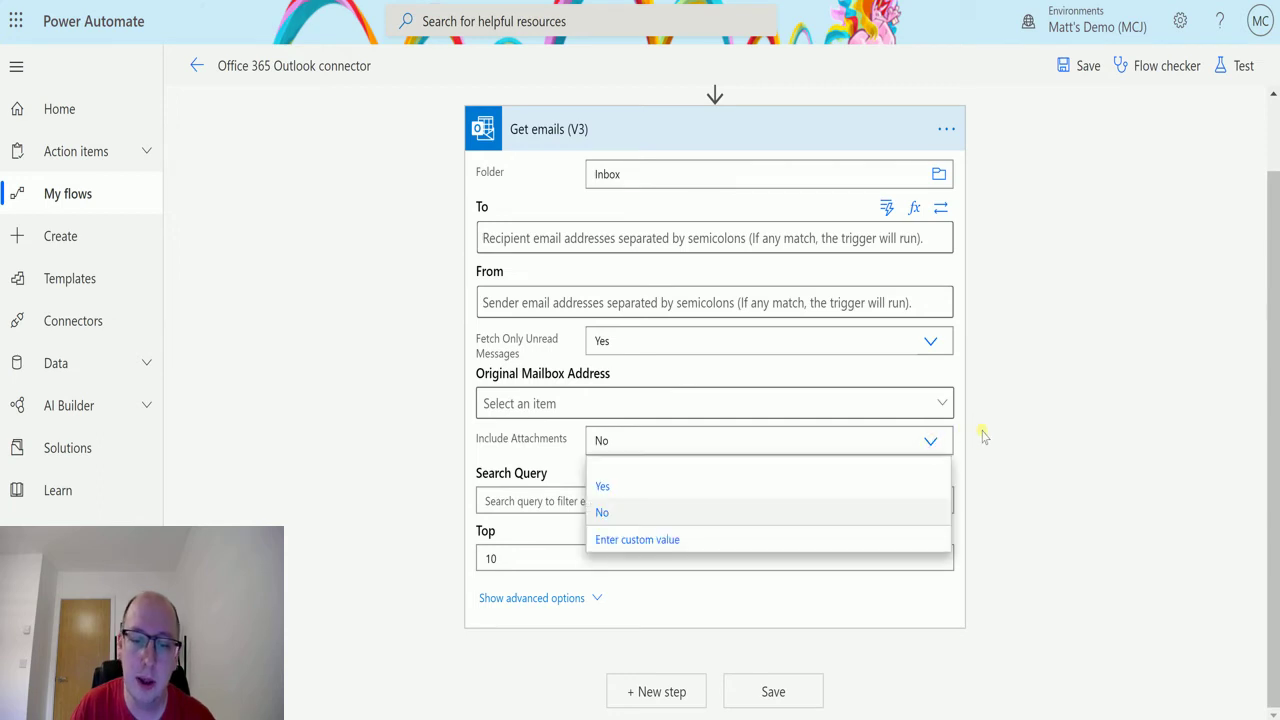
{"action": "left_click", "coordinate": [984, 436]}
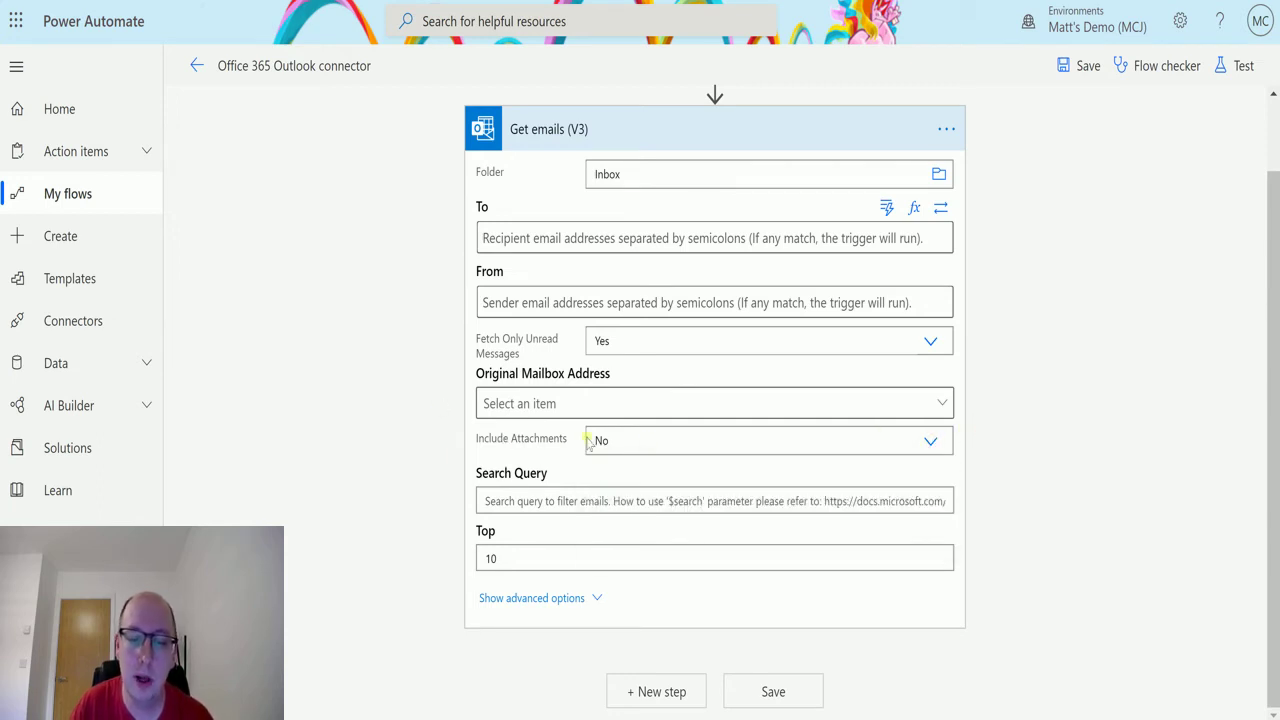
{"action": "mouse_move", "coordinate": [632, 443]}
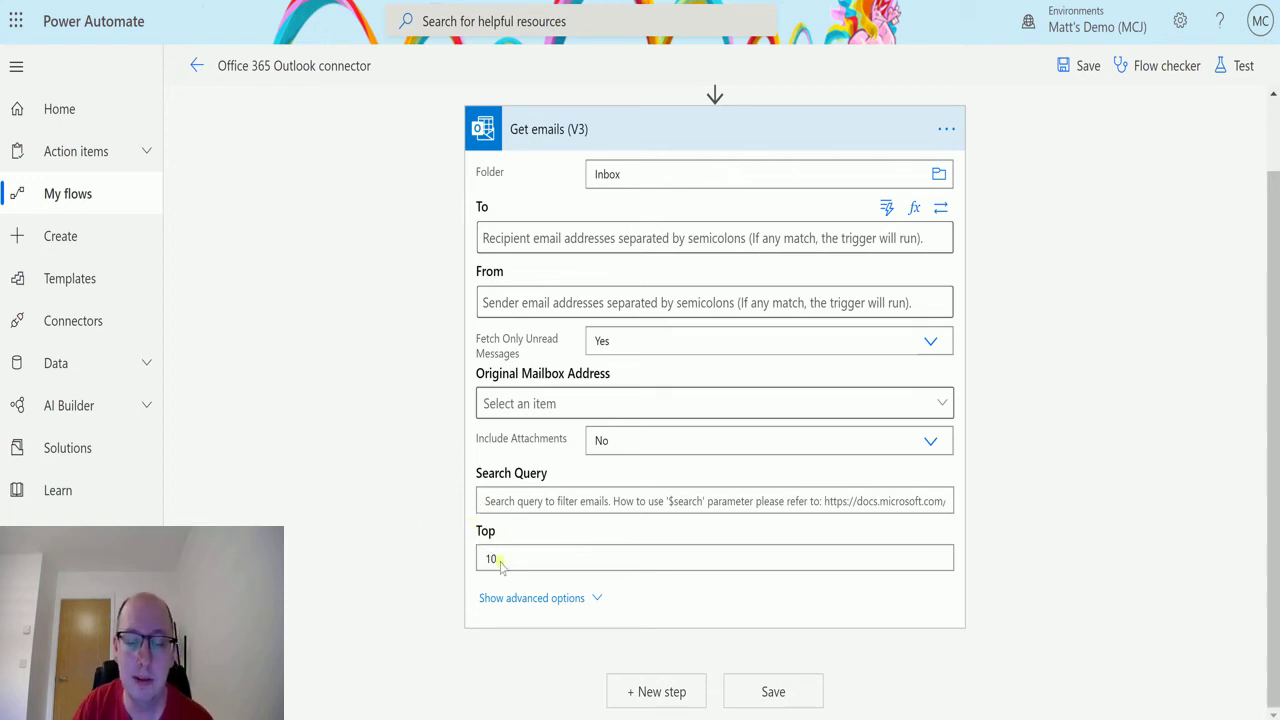
Step: Clear and re-edit the Top value of 10 in Get emails (V3)
{"action": "left_click", "coordinate": [504, 554]}
{"action": "key", "text": "BackSpace"}
{"action": "key", "text": "BackSpace"}
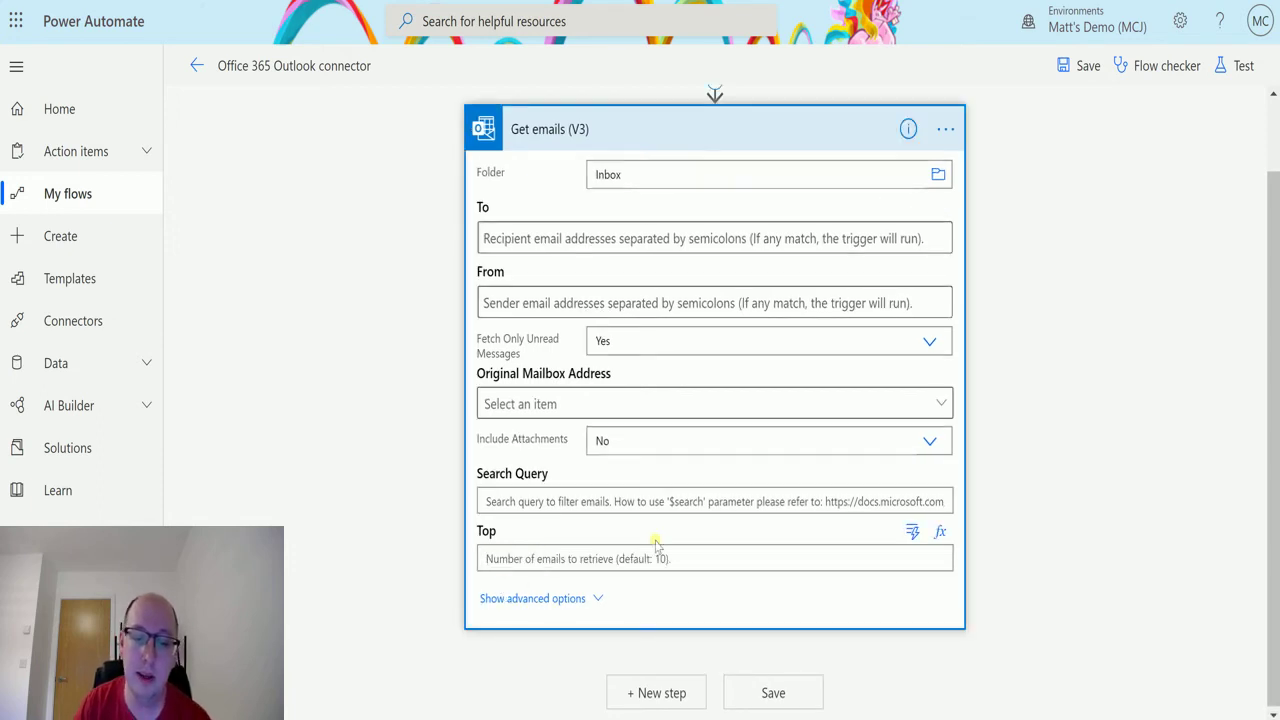
{"action": "left_click", "coordinate": [484, 560]}
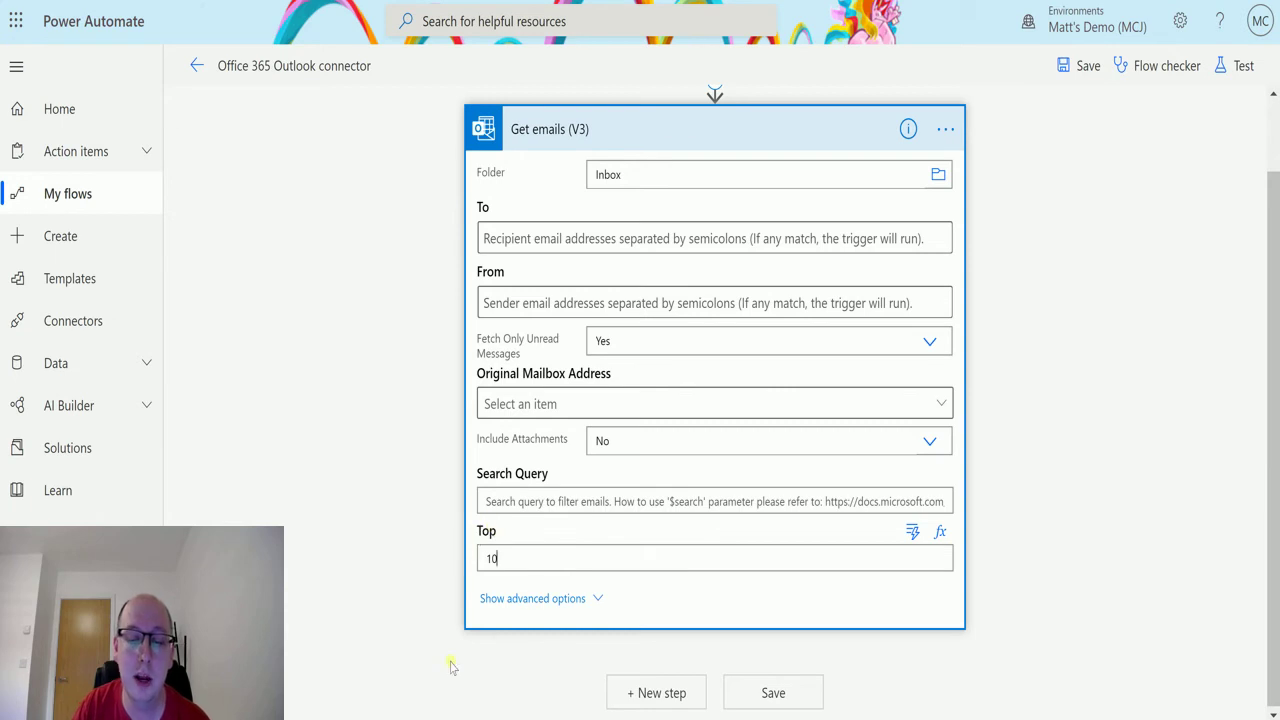
Step: Reveal the advanced fields: CC, To or CC, Importance, Only with Attachments, Subject Filter
{"action": "left_click", "coordinate": [540, 599]}
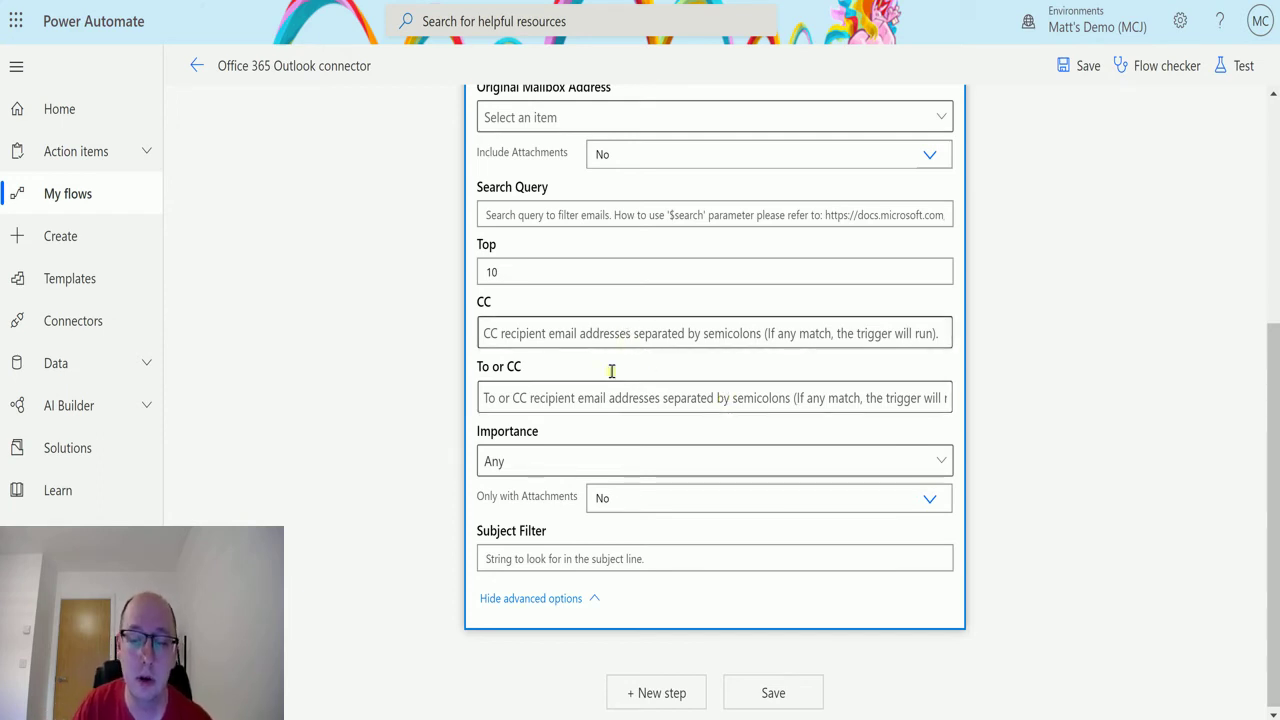
{"action": "scroll", "coordinate": [645, 322], "scroll_direction": "up", "scroll_amount": 3}
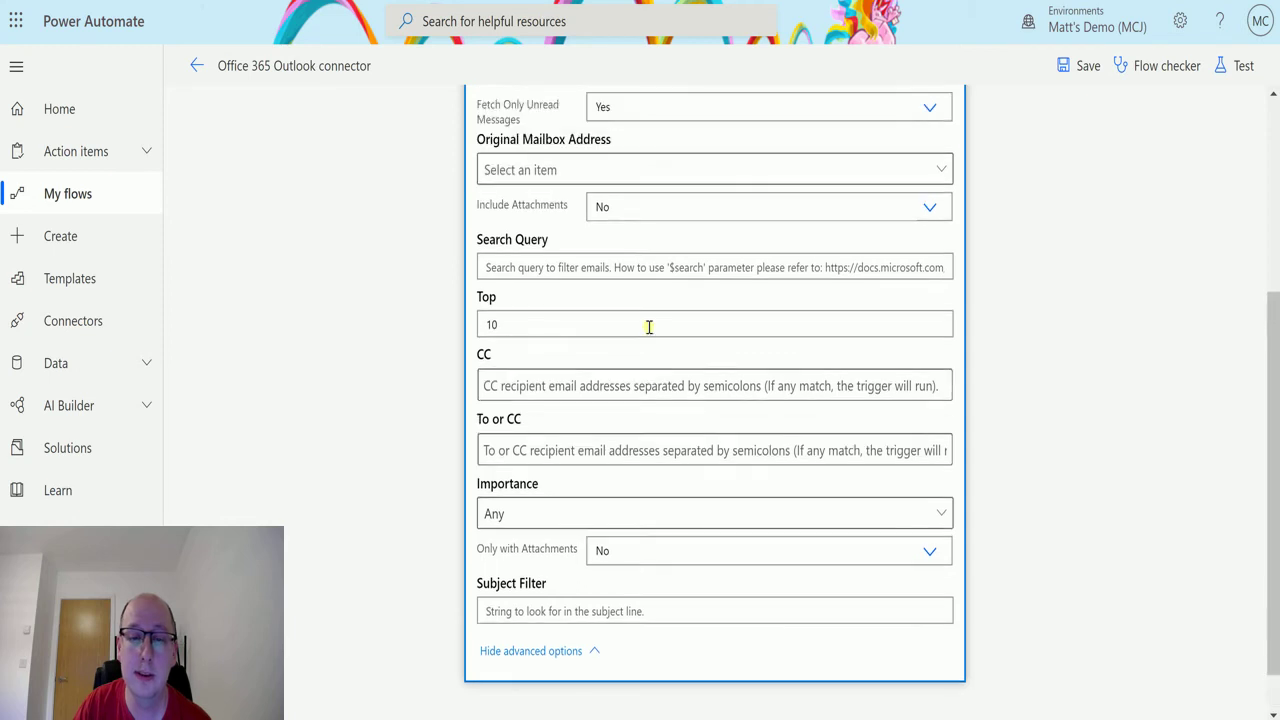
{"action": "scroll", "coordinate": [669, 247], "scroll_direction": "down", "scroll_amount": 2}
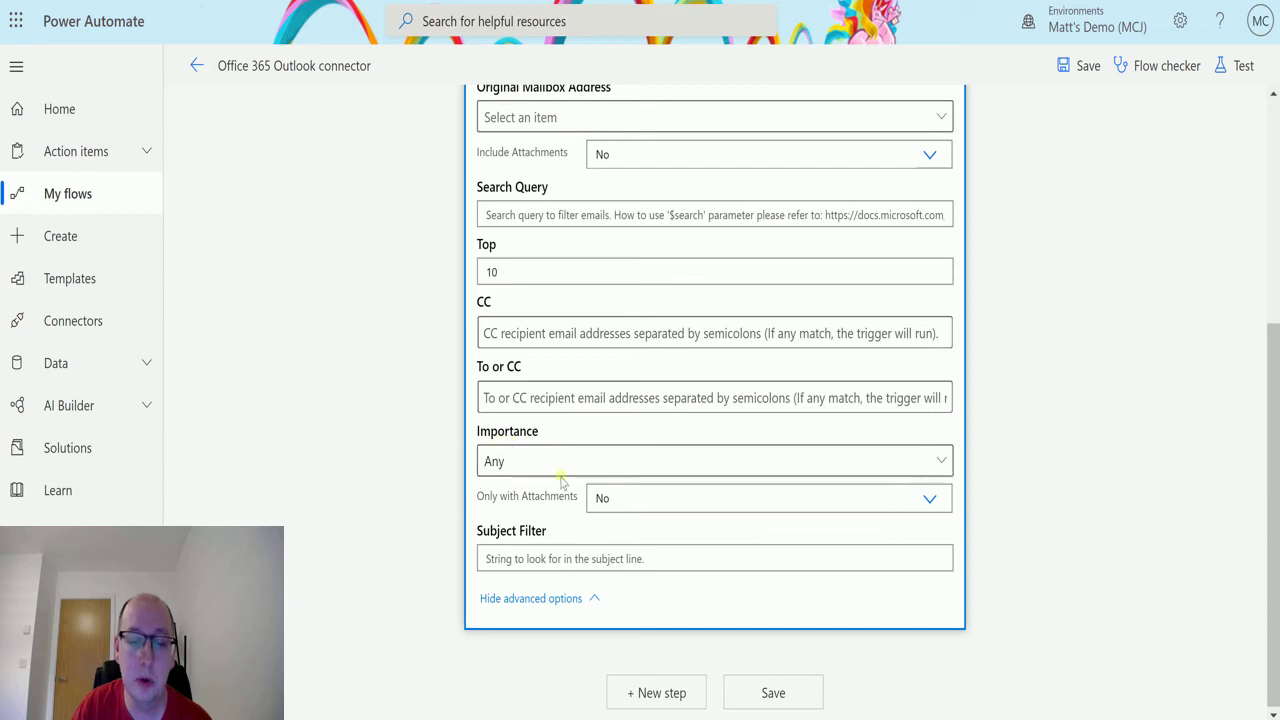
Step: Set the Importance filter to Normal, after briefly trying Low and High
{"action": "left_click", "coordinate": [628, 458]}
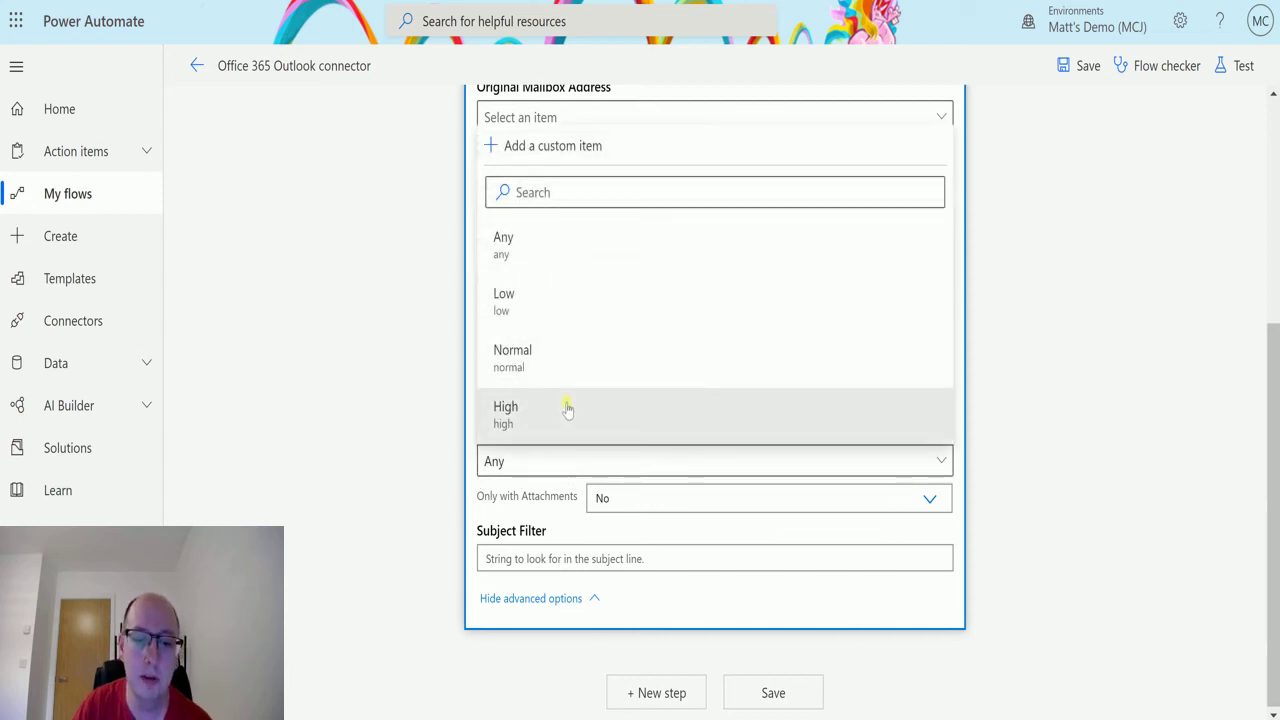
{"action": "left_click", "coordinate": [569, 302]}
{"action": "left_click", "coordinate": [687, 460]}
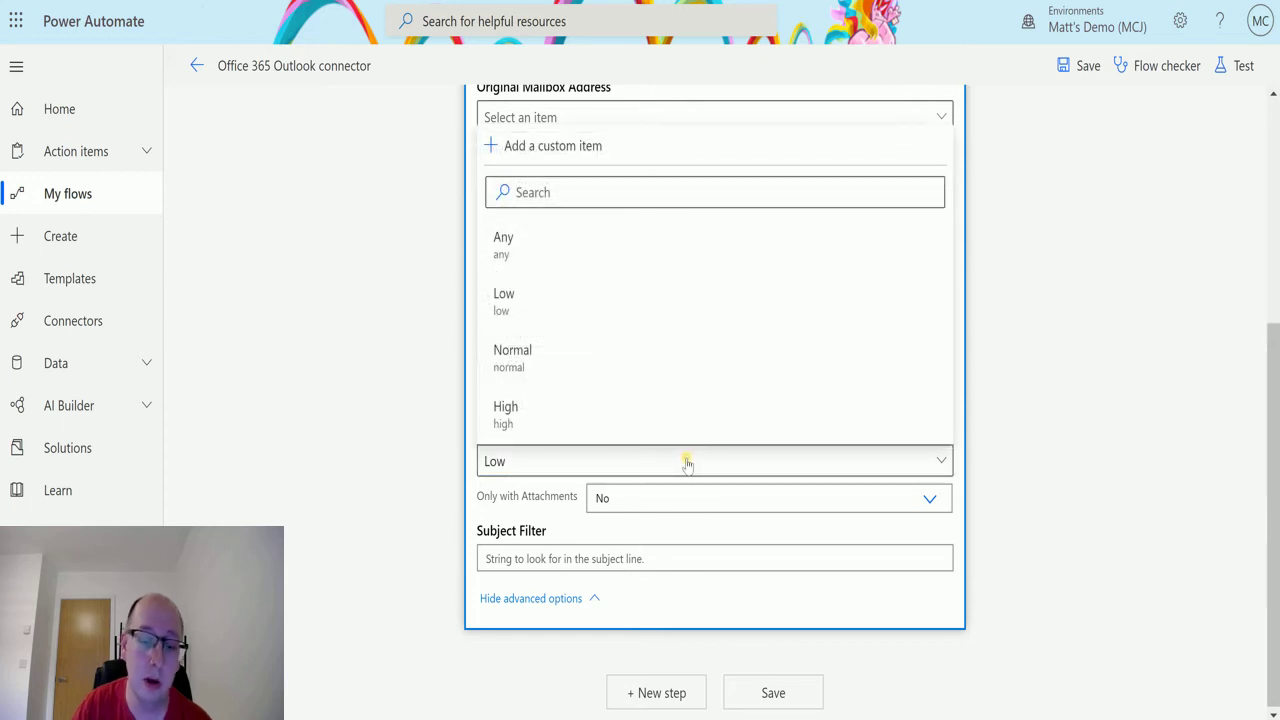
{"action": "left_click", "coordinate": [648, 408]}
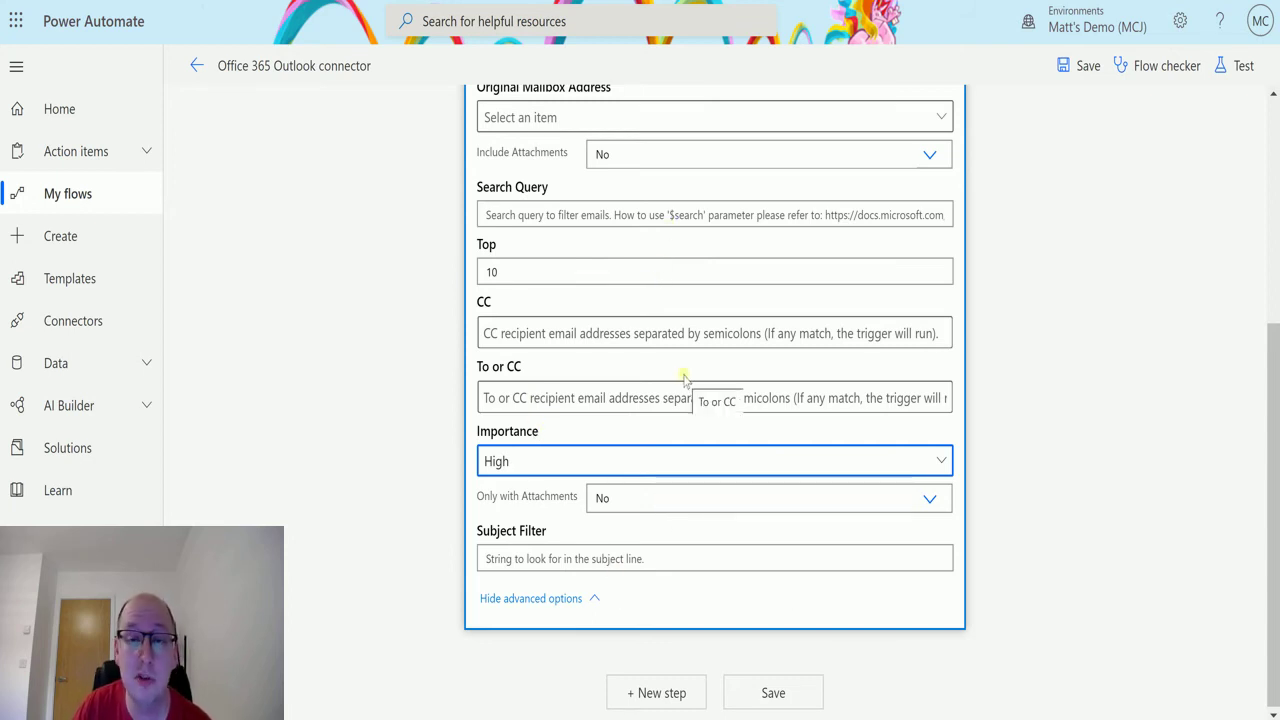
{"action": "left_click", "coordinate": [545, 462]}
{"action": "left_click", "coordinate": [553, 345]}
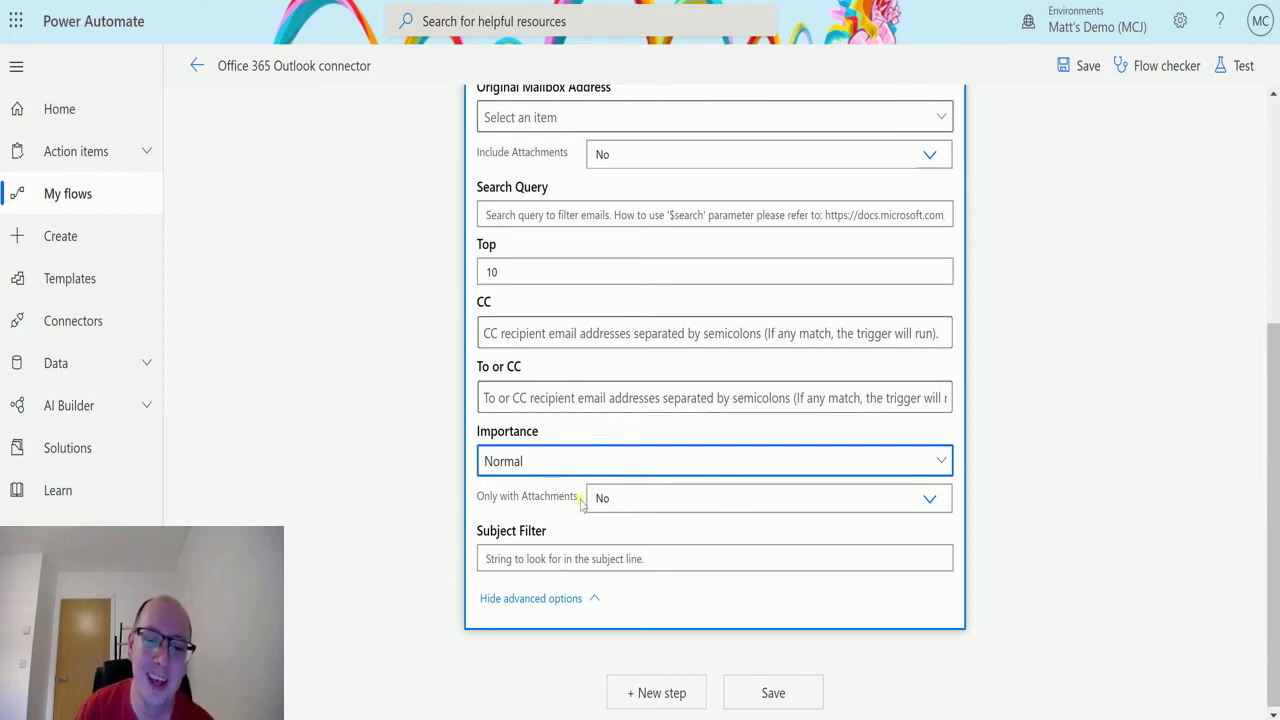
{"action": "scroll", "coordinate": [620, 449], "scroll_direction": "up", "scroll_amount": 2}
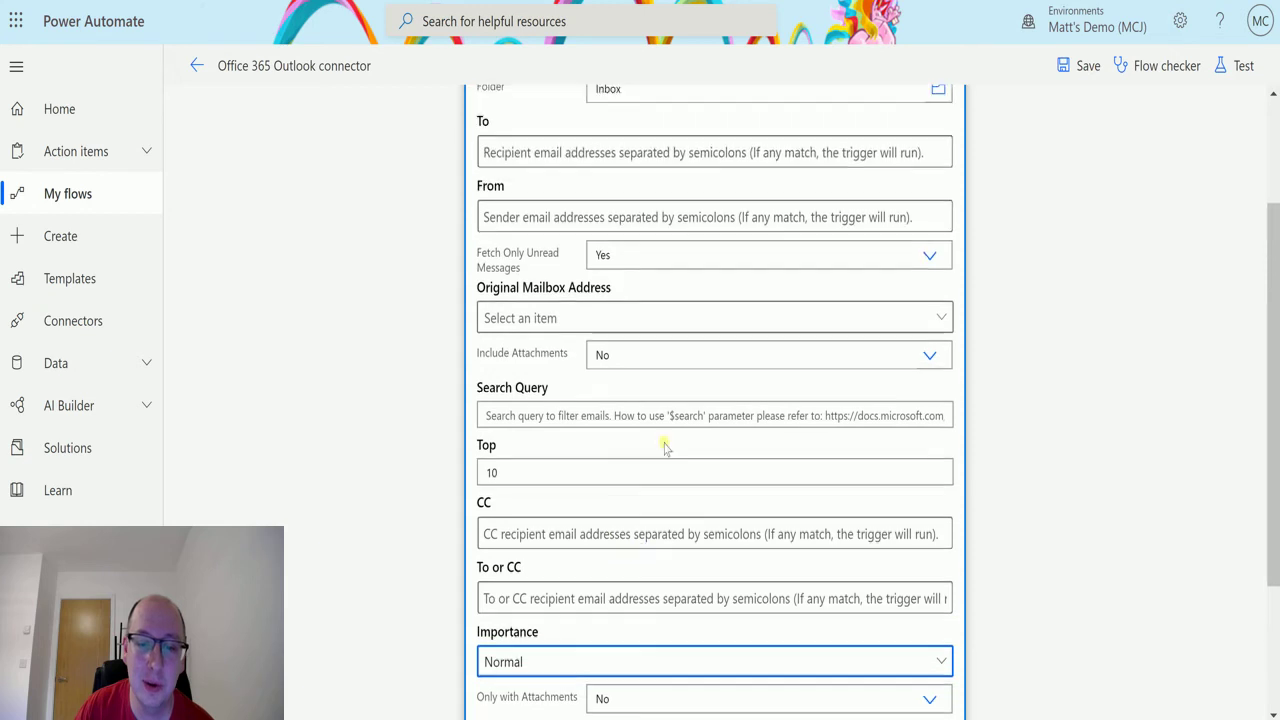
{"action": "scroll", "coordinate": [665, 447], "scroll_direction": "up", "scroll_amount": 1}
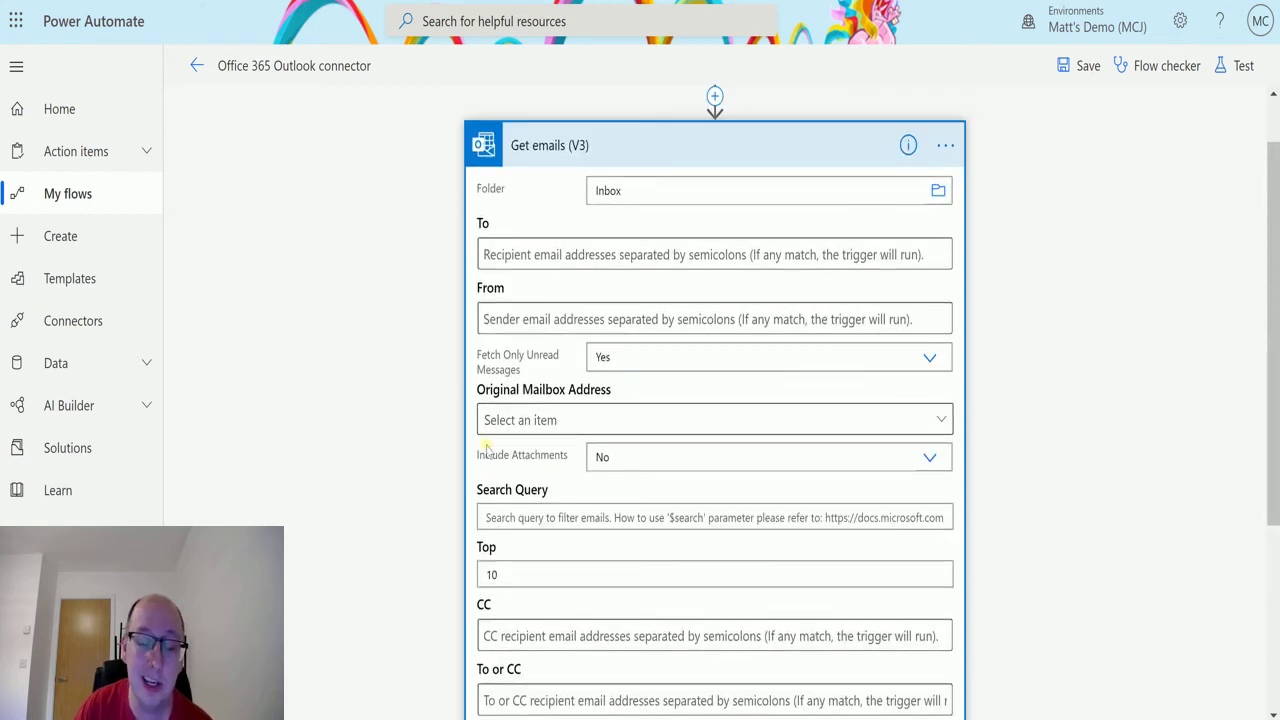
{"action": "scroll", "coordinate": [700, 435], "scroll_direction": "down", "scroll_amount": 3}
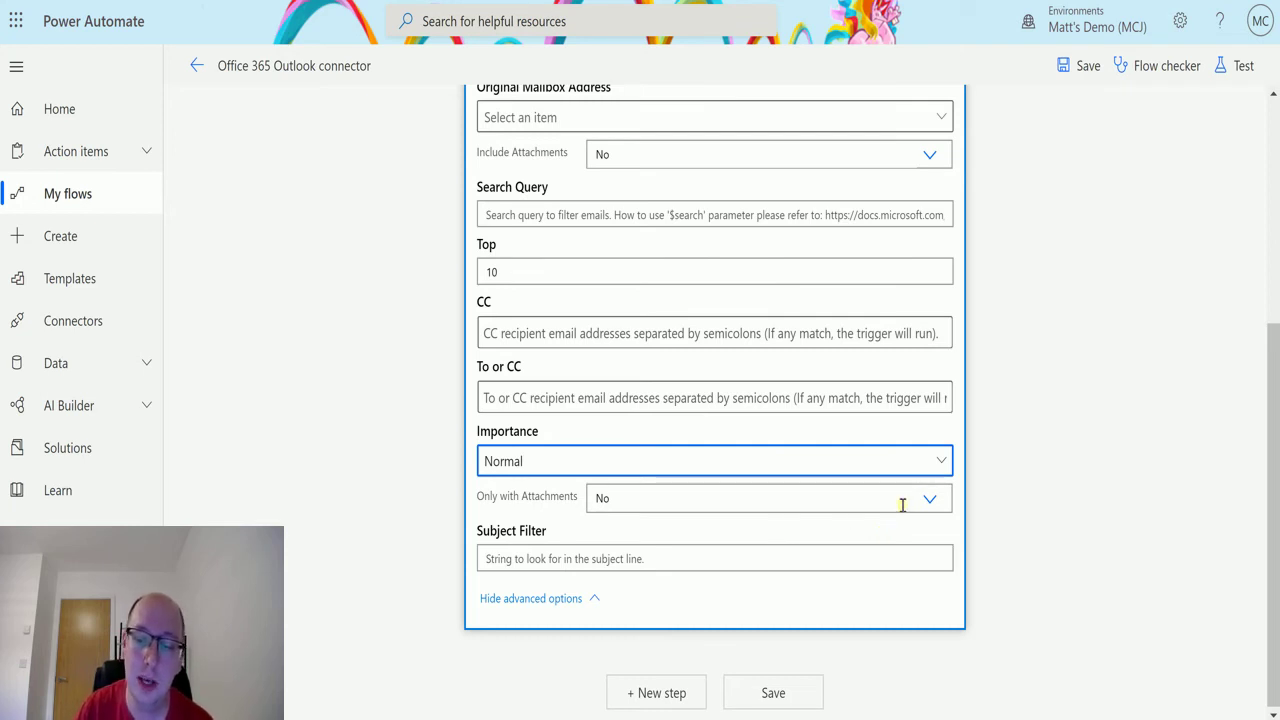
{"action": "mouse_move", "coordinate": [875, 503]}
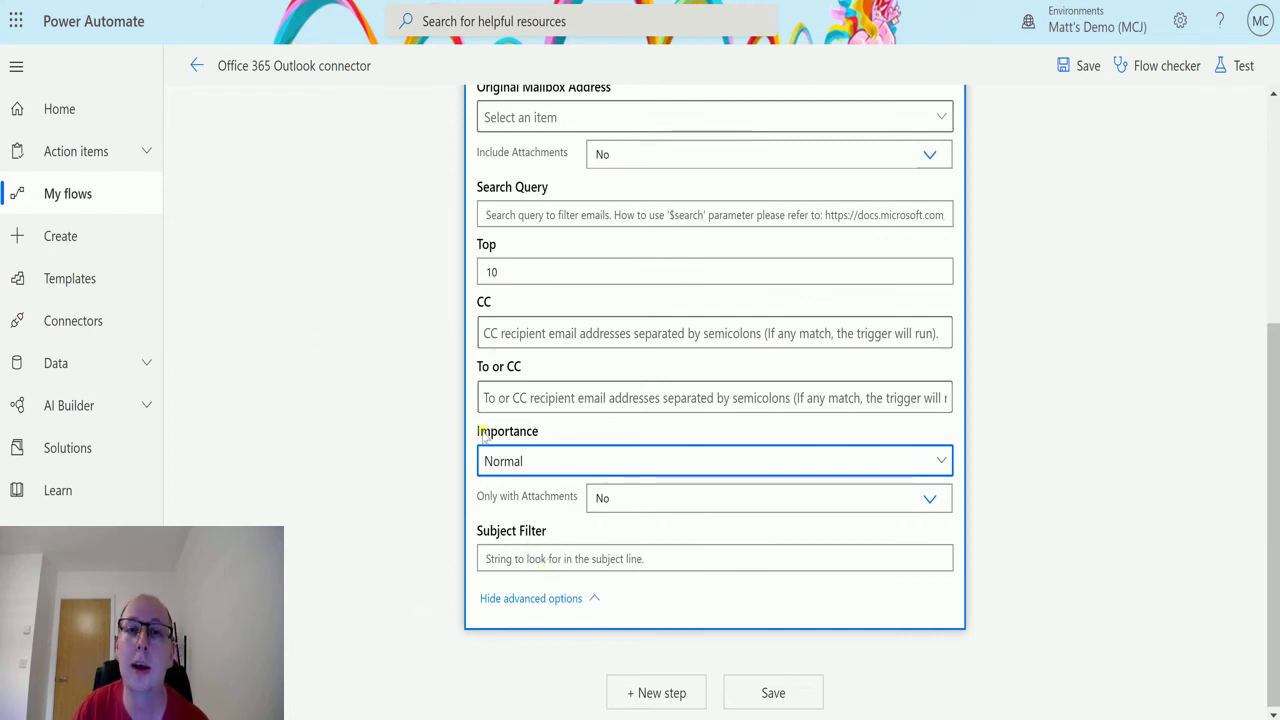
{"action": "scroll", "coordinate": [500, 258], "scroll_direction": "up", "scroll_amount": 1}
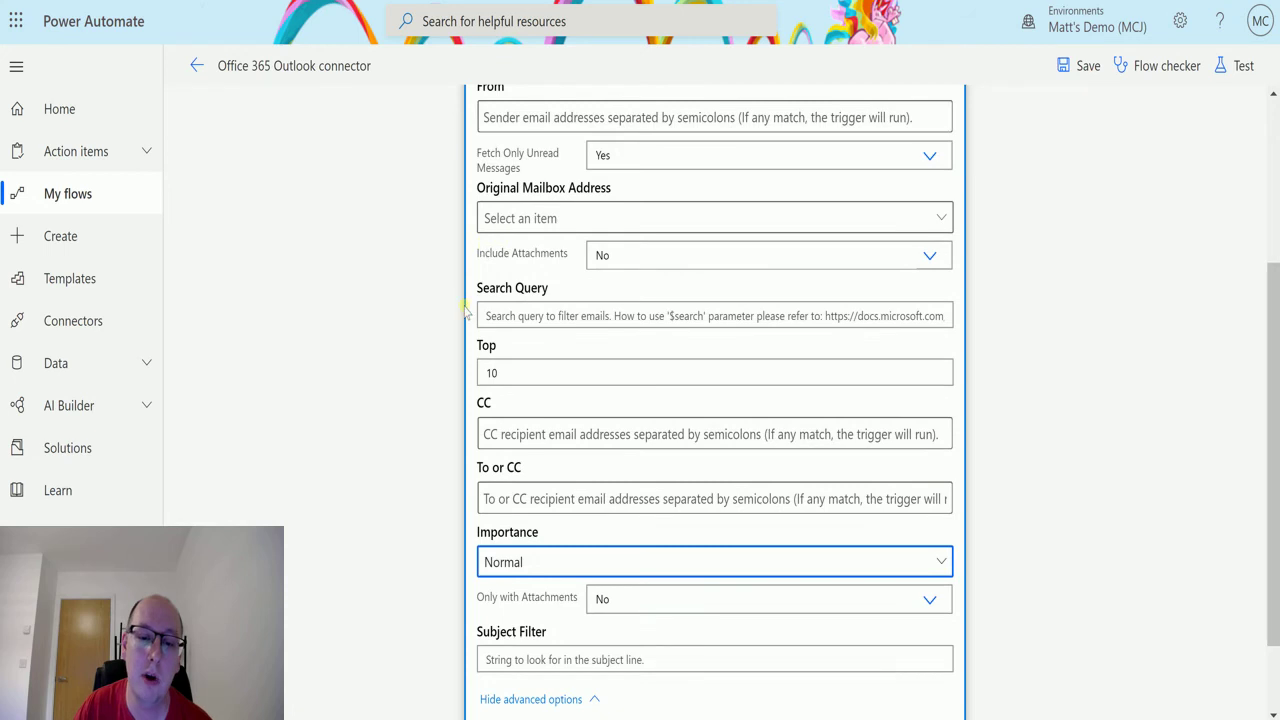
{"action": "scroll", "coordinate": [517, 553], "scroll_direction": "down", "scroll_amount": 1}
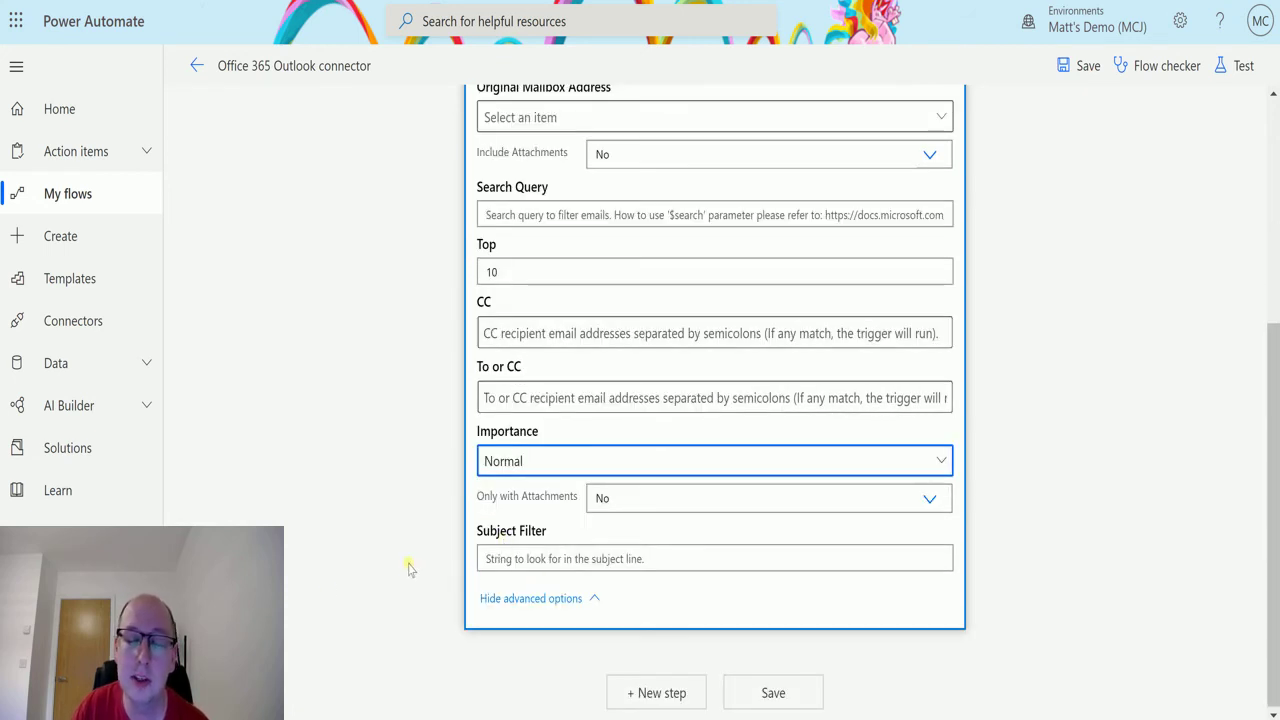
Step: Enter 'Flow' in the Get emails (V3) Subject Filter and review the step
{"action": "left_click", "coordinate": [620, 558]}
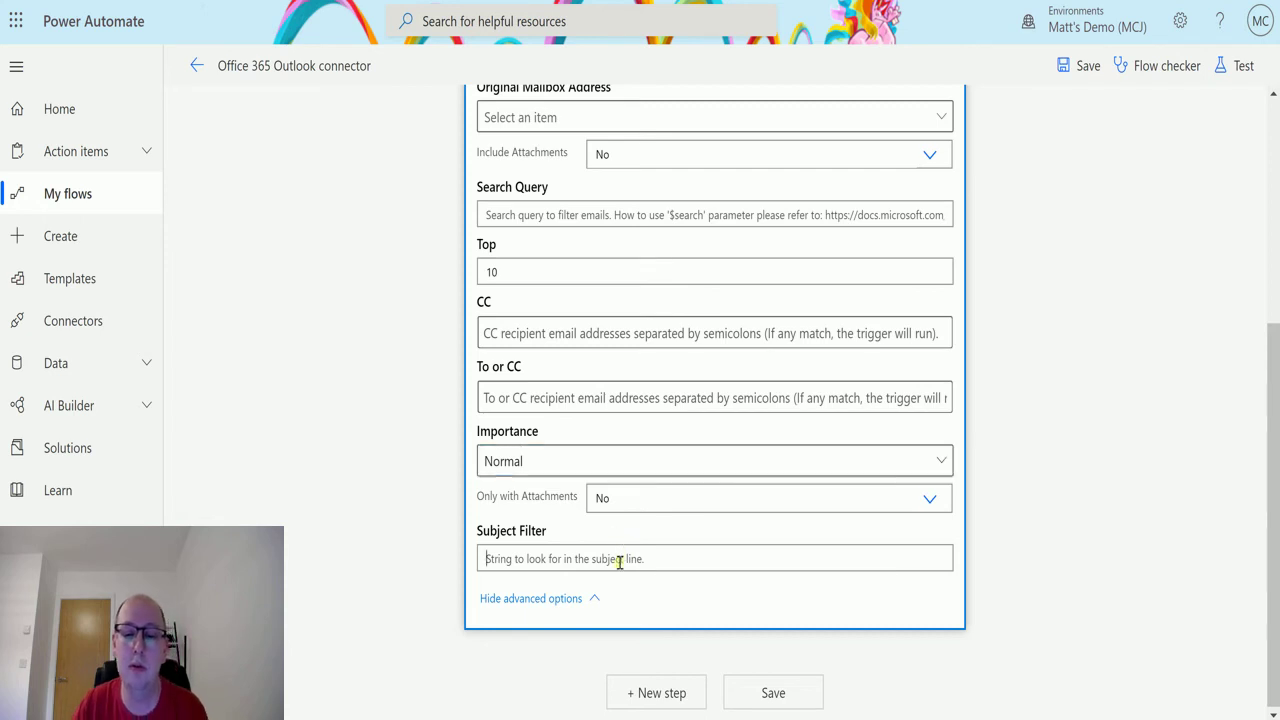
{"action": "type", "text": "Flow"}
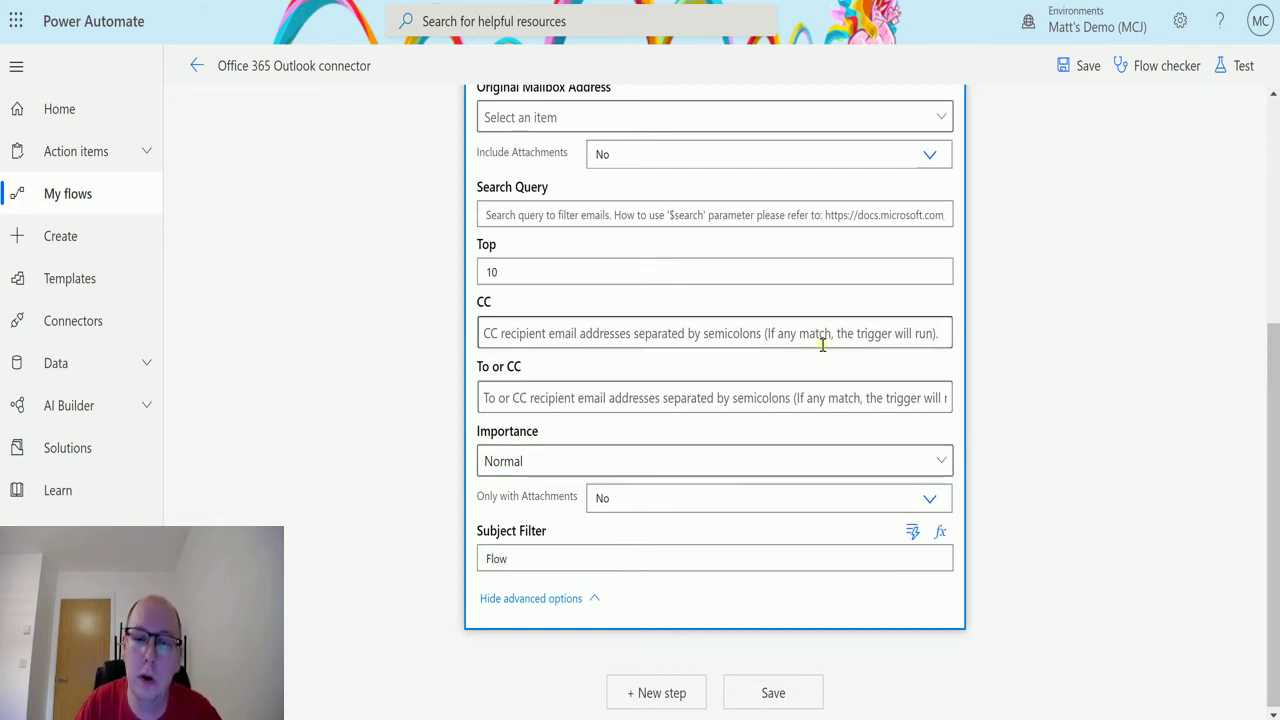
{"action": "scroll", "coordinate": [851, 357], "scroll_direction": "up", "scroll_amount": 1}
{"action": "scroll", "coordinate": [850, 355], "scroll_direction": "down", "scroll_amount": 1}
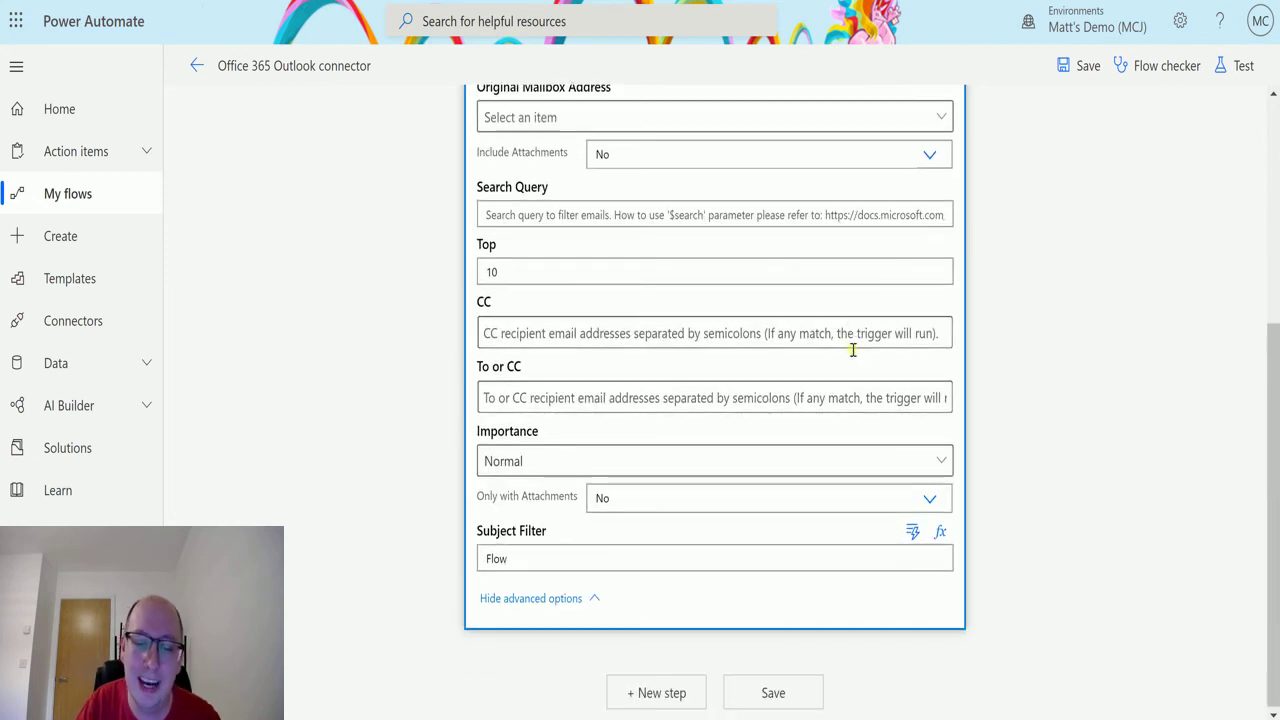
{"action": "scroll", "coordinate": [880, 440], "scroll_direction": "up", "scroll_amount": 1}
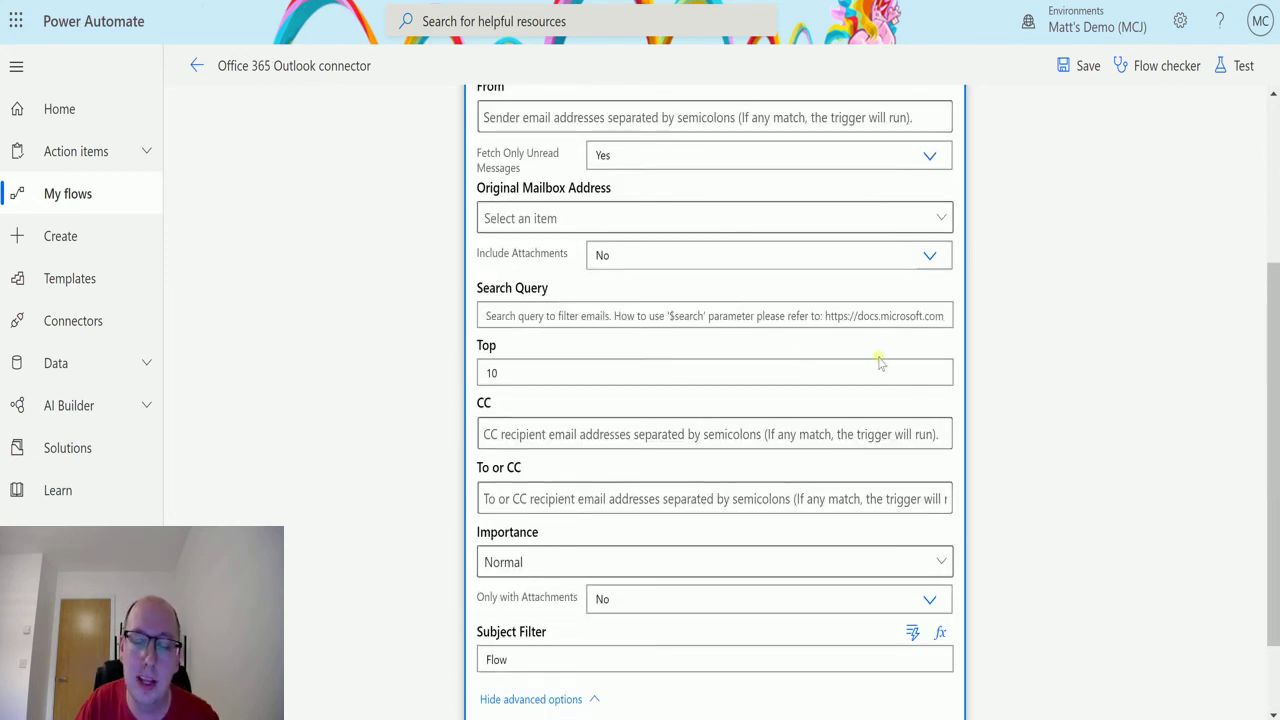
{"action": "scroll", "coordinate": [922, 370], "scroll_direction": "up", "scroll_amount": 1}
{"action": "scroll", "coordinate": [922, 370], "scroll_direction": "up", "scroll_amount": 2}
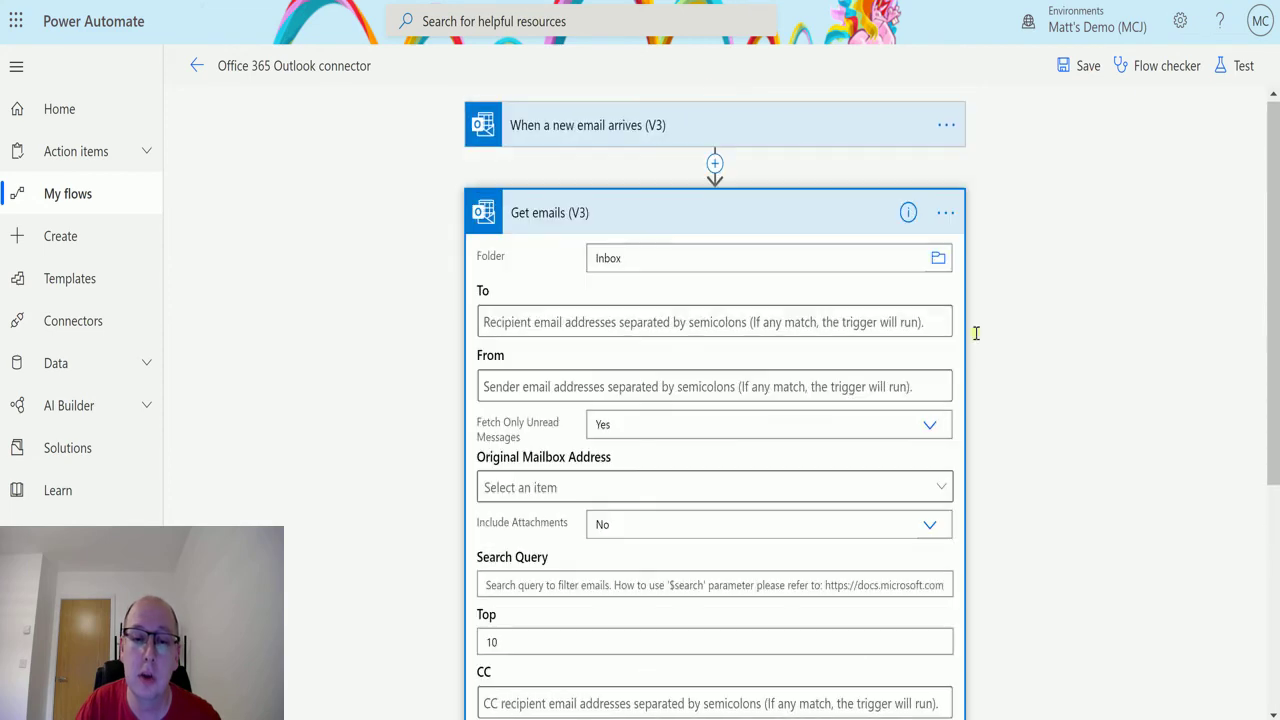
{"action": "scroll", "coordinate": [857, 368], "scroll_direction": "down", "scroll_amount": 3}
{"action": "scroll", "coordinate": [857, 368], "scroll_direction": "down", "scroll_amount": 1}
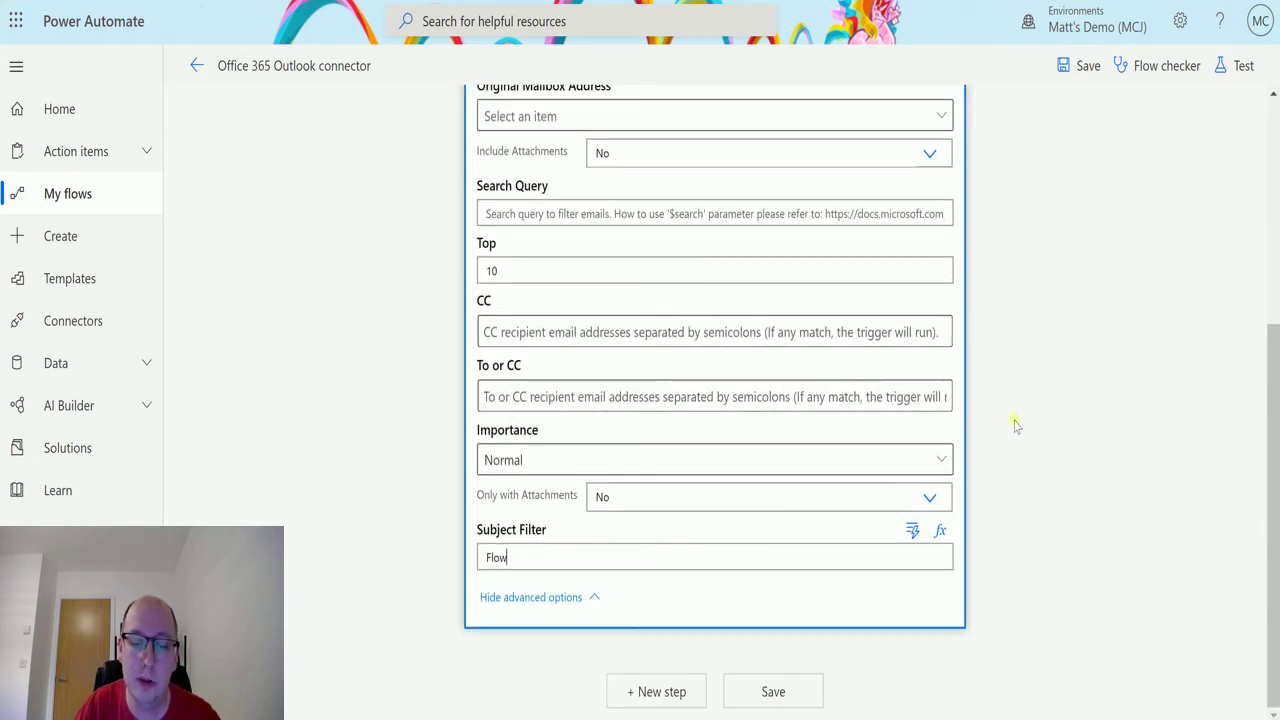
{"action": "scroll", "coordinate": [908, 491], "scroll_direction": "up", "scroll_amount": 2}
{"action": "scroll", "coordinate": [927, 478], "scroll_direction": "up", "scroll_amount": 3}
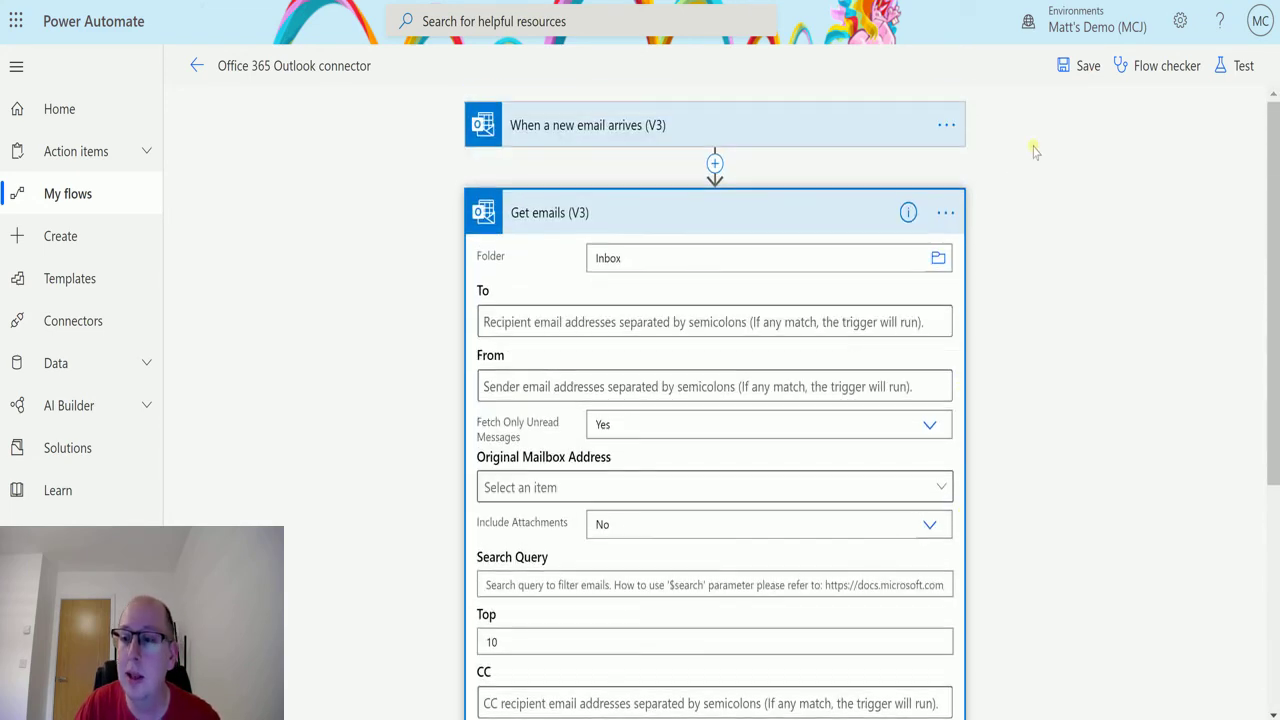
Step: Save and test the flow using data from the most recent previous run
{"action": "left_click", "coordinate": [1237, 65]}
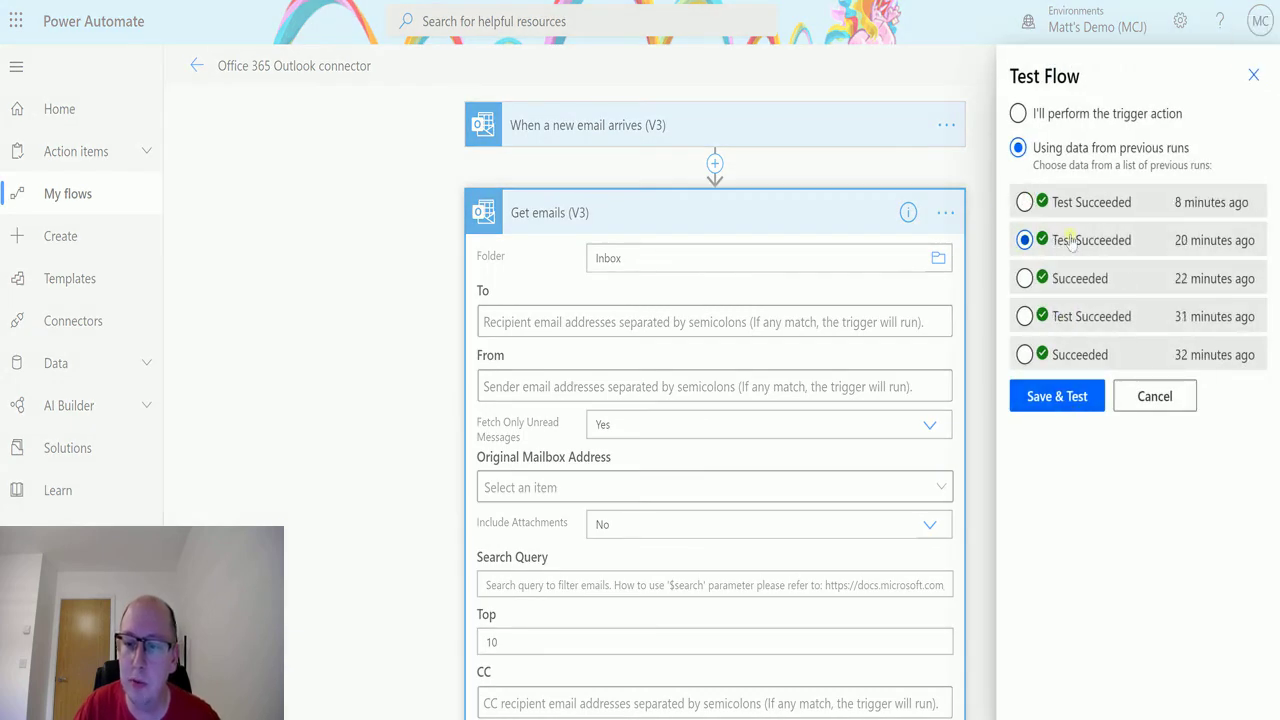
{"action": "left_click", "coordinate": [1063, 204]}
{"action": "left_click", "coordinate": [1061, 397]}
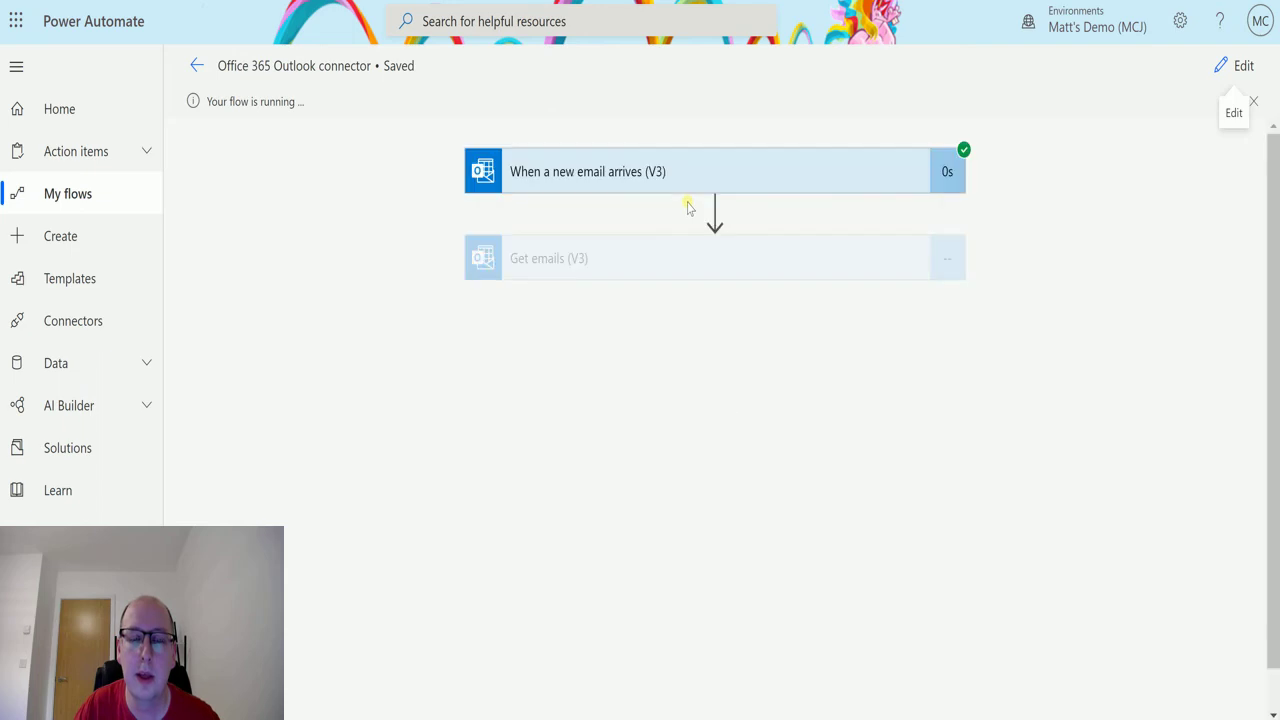
{"action": "left_click", "coordinate": [762, 268]}
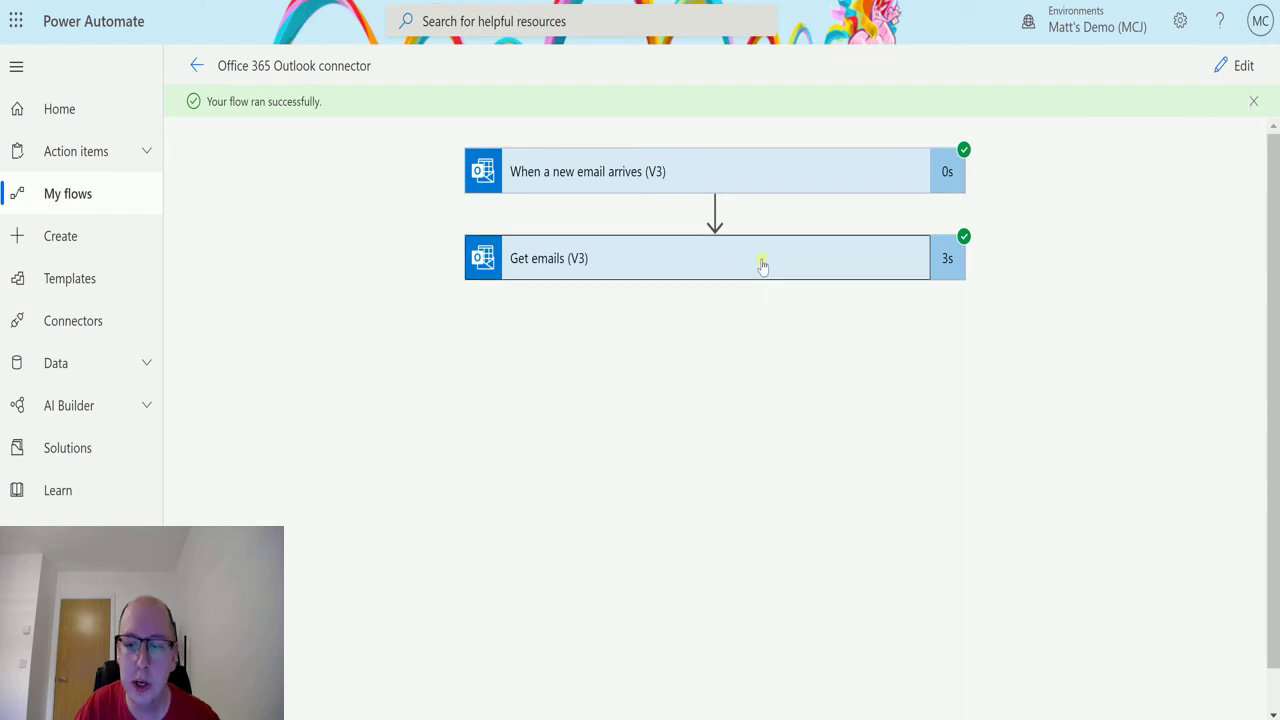
Step: Scroll through the Get emails (V3) JSON output listing the retrieved failed-flow alert emails
{"action": "scroll", "coordinate": [1000, 333], "scroll_direction": "down", "scroll_amount": 1}
{"action": "scroll", "coordinate": [657, 500], "scroll_direction": "down", "scroll_amount": 3}
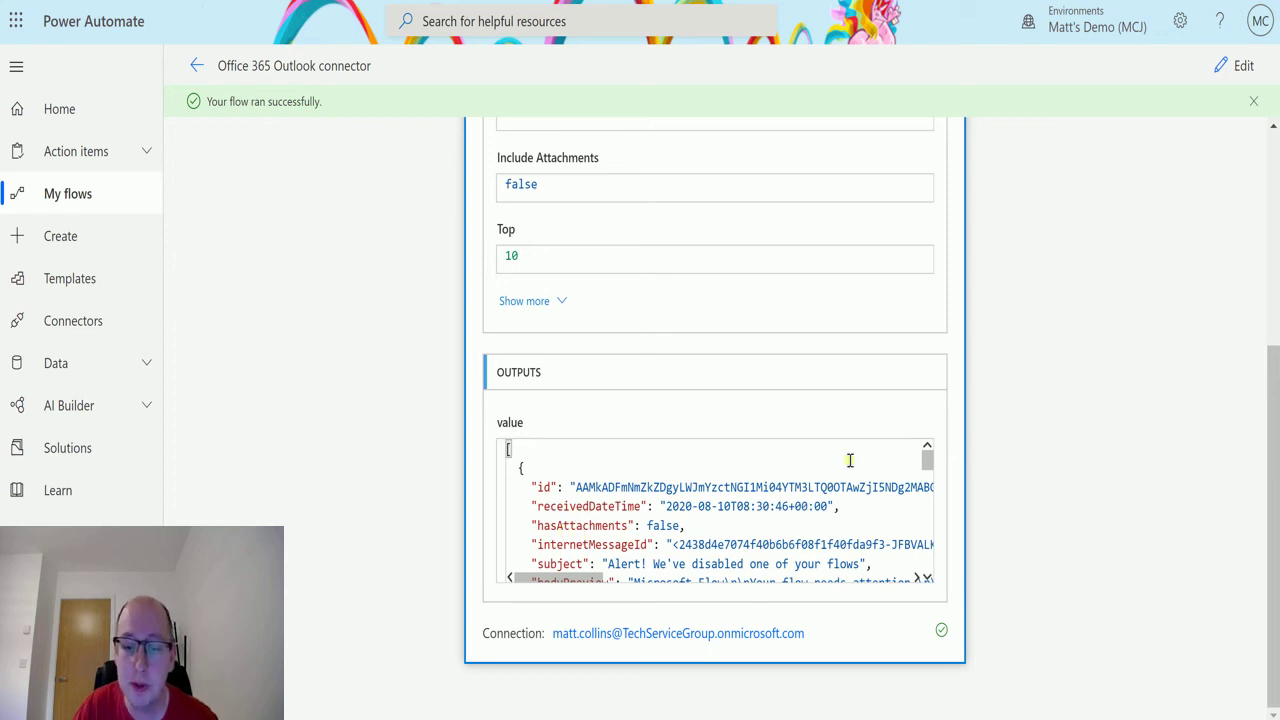
{"action": "left_click_drag", "start_coordinate": [925, 463], "coordinate": [928, 478]}
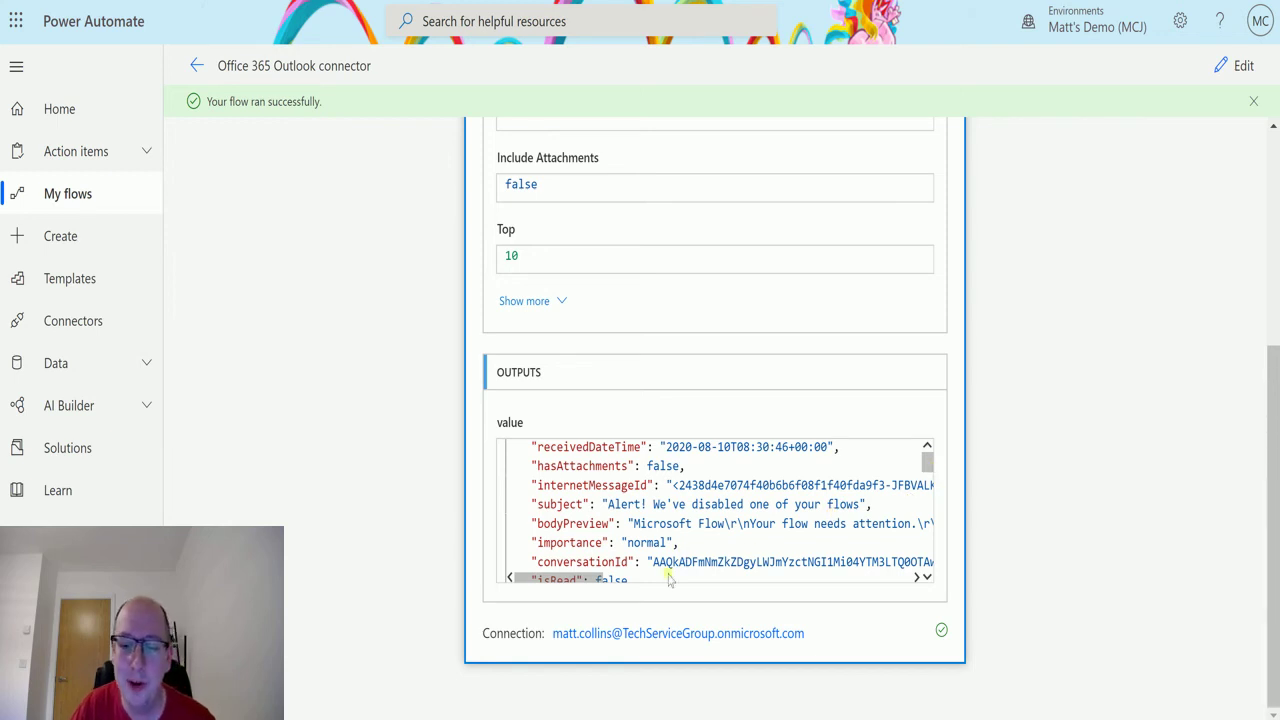
{"action": "left_click_drag", "start_coordinate": [604, 582], "coordinate": [557, 568]}
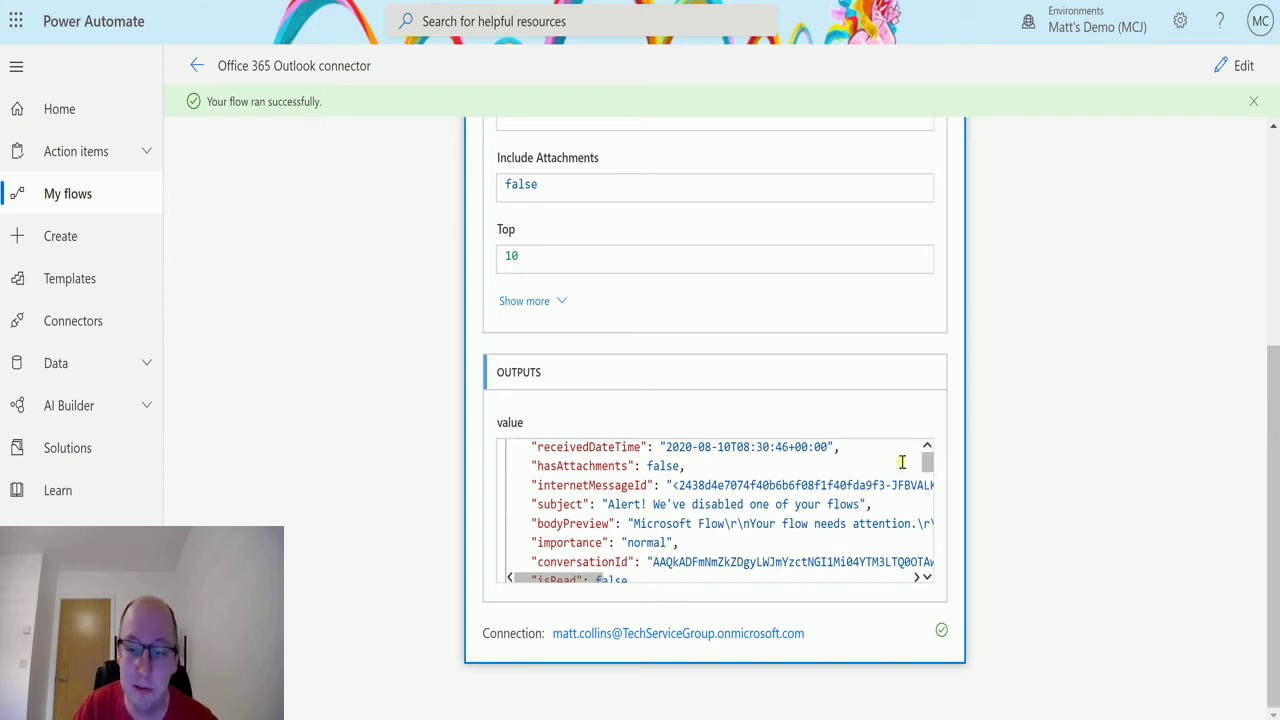
{"action": "scroll", "coordinate": [928, 470], "scroll_direction": "down", "scroll_amount": 10}
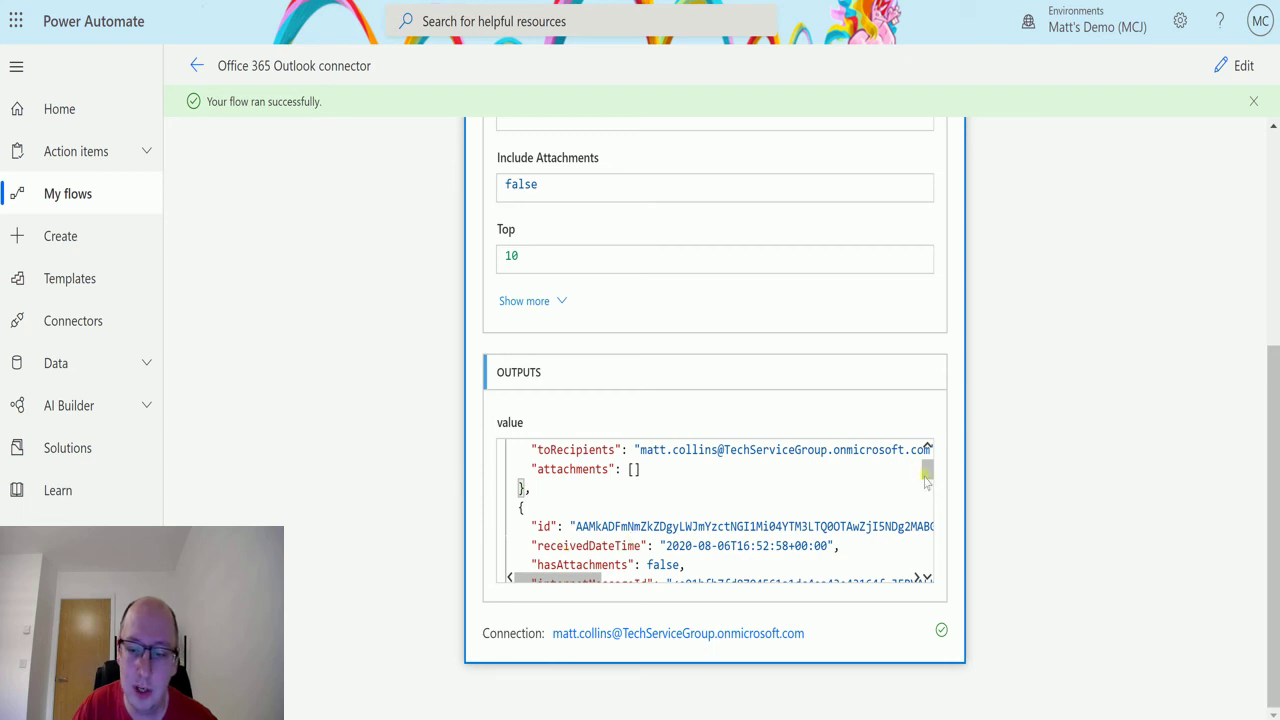
{"action": "left_click_drag", "start_coordinate": [926, 476], "coordinate": [926, 467]}
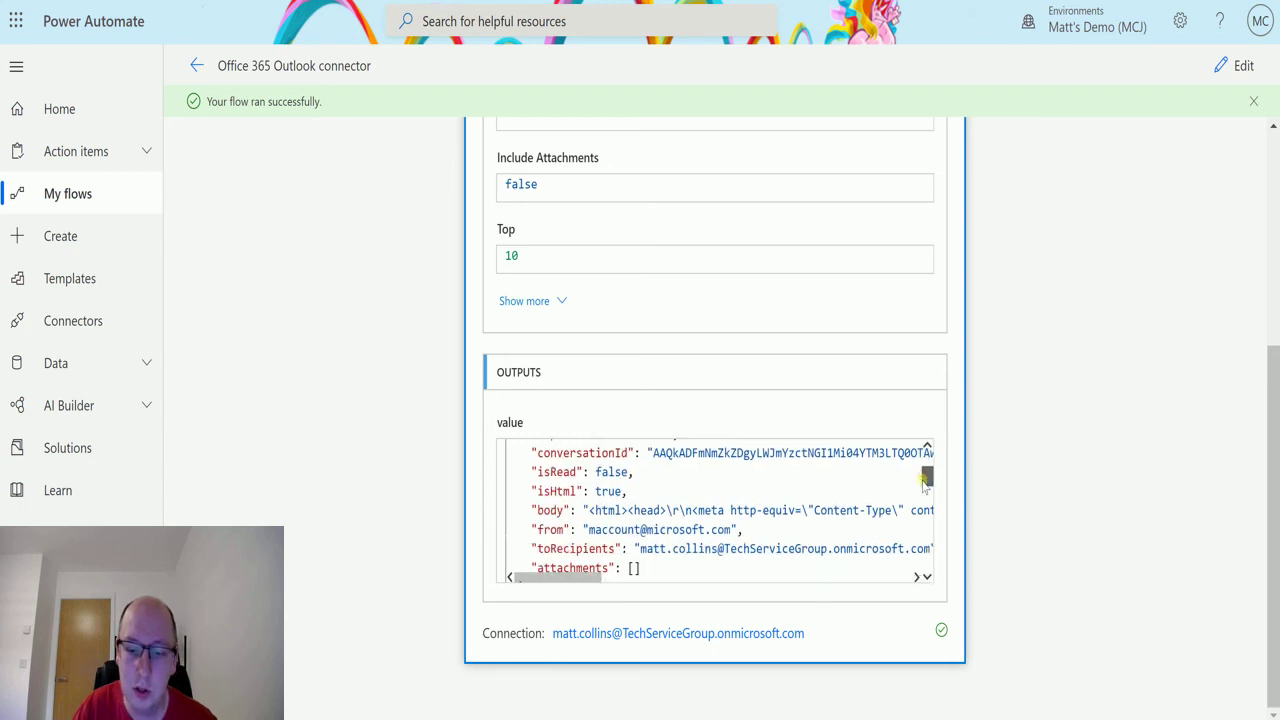
{"action": "scroll", "coordinate": [798, 488], "scroll_direction": "up", "scroll_amount": 1}
{"action": "scroll", "coordinate": [687, 482], "scroll_direction": "up", "scroll_amount": 5}
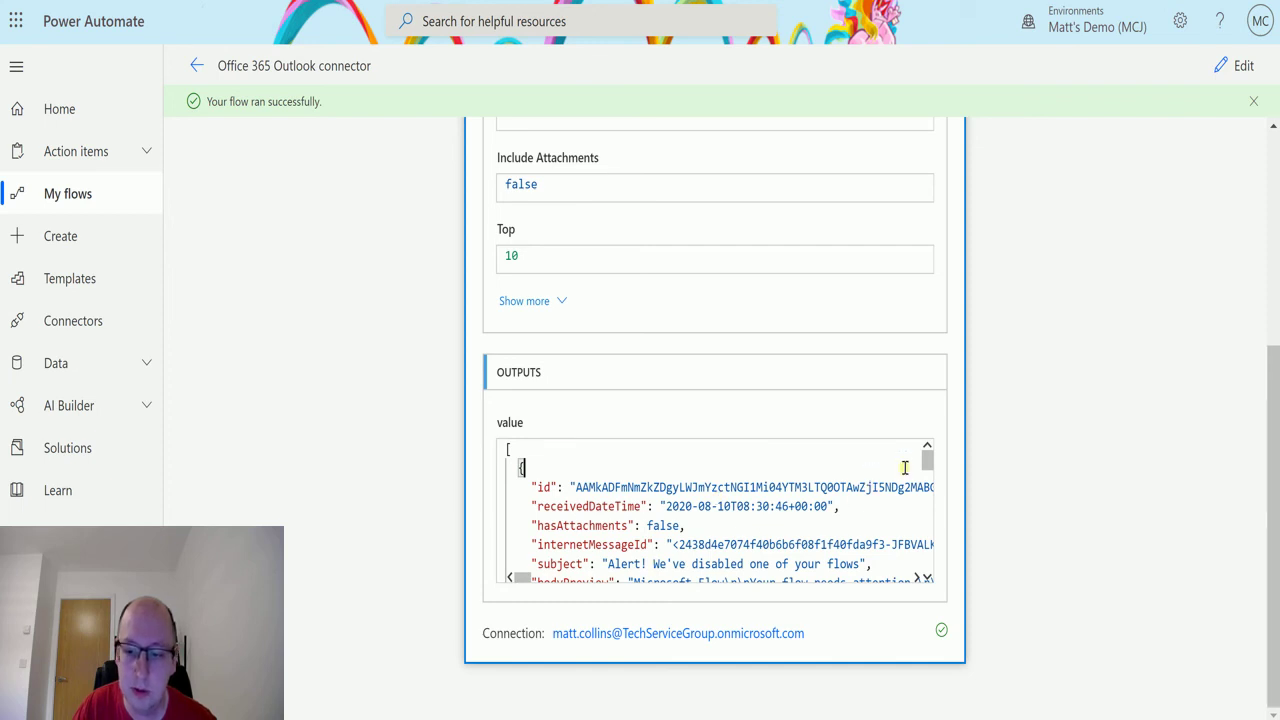
{"action": "left_click_drag", "start_coordinate": [922, 452], "coordinate": [927, 475]}
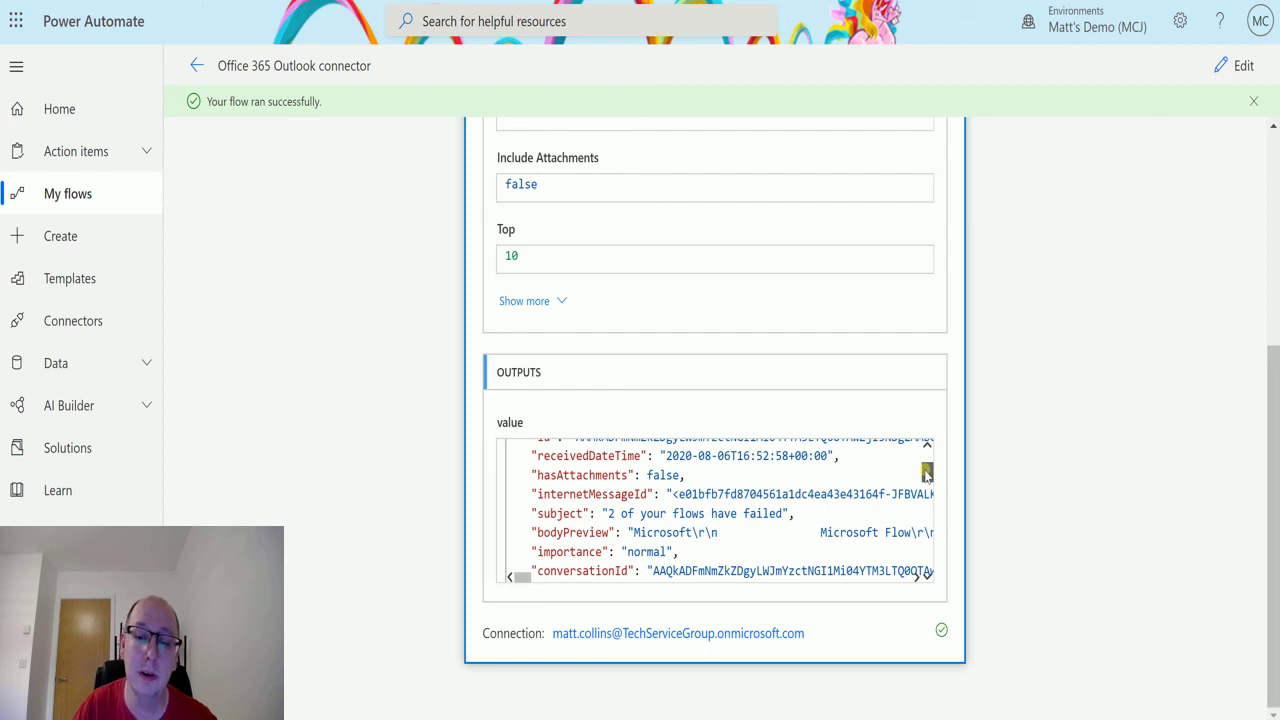
{"action": "left_click_drag", "start_coordinate": [927, 475], "coordinate": [927, 514]}
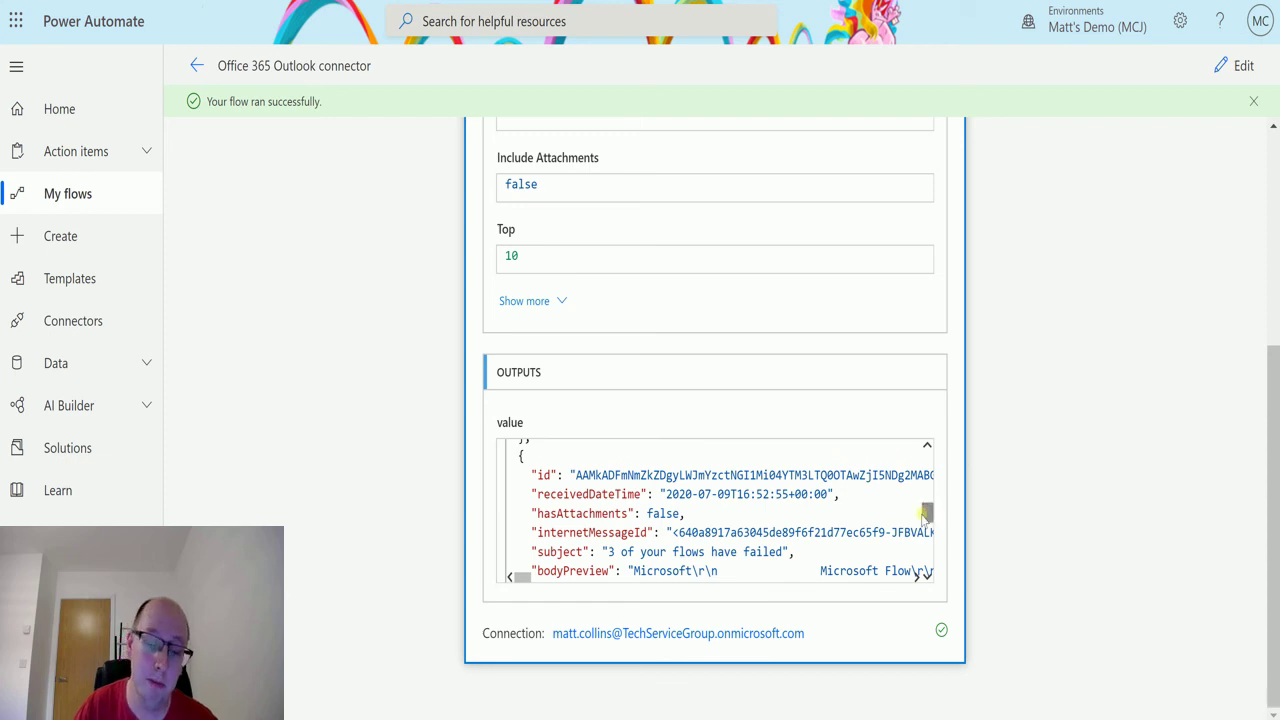
{"action": "scroll", "coordinate": [677, 520], "scroll_direction": "down", "scroll_amount": 5}
{"action": "scroll", "coordinate": [677, 520], "scroll_direction": "down", "scroll_amount": 5}
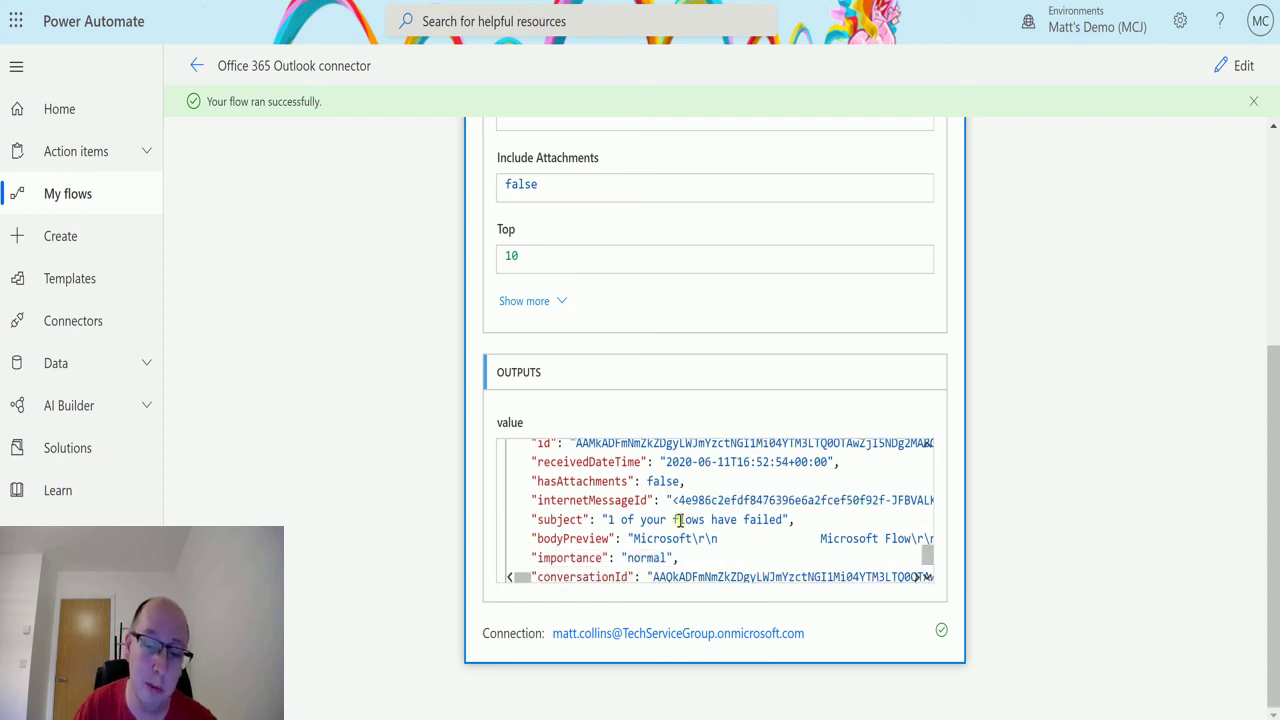